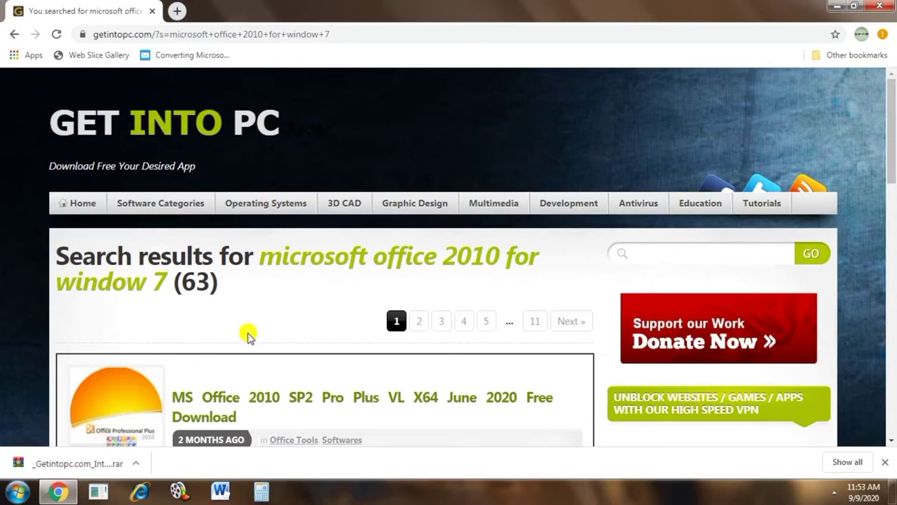
- Open the search result for MS Office 2010 SP2 Pro Plus VL X64 June 2020
scroll(255, 350, down, 1)
scroll(255, 347, down, 2)
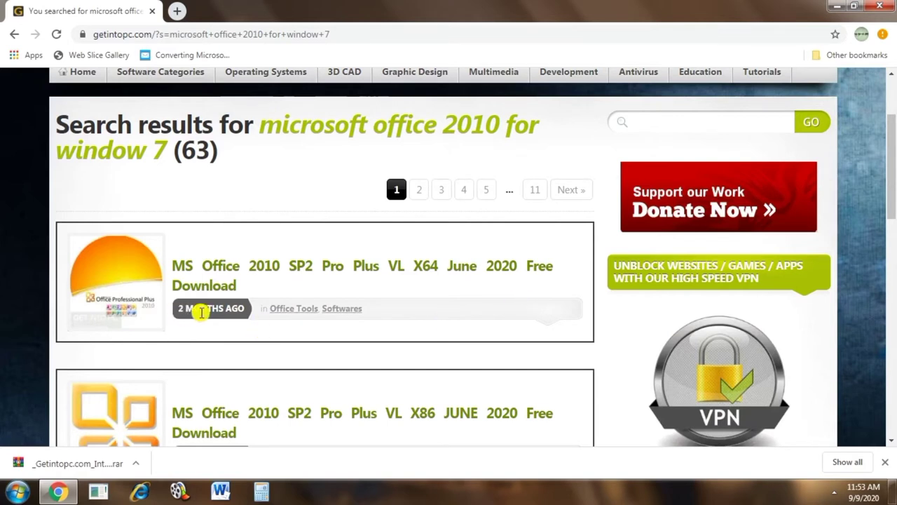
scroll(315, 331, down, 2)
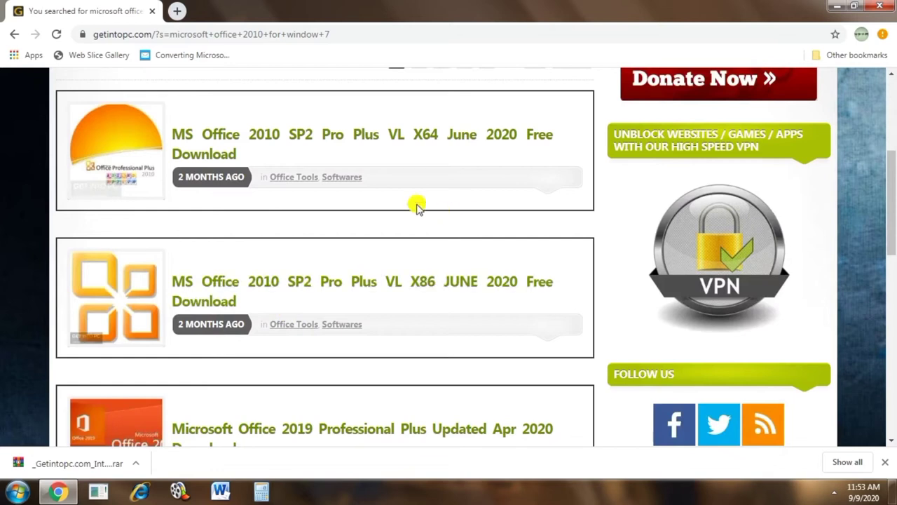
click(230, 136)
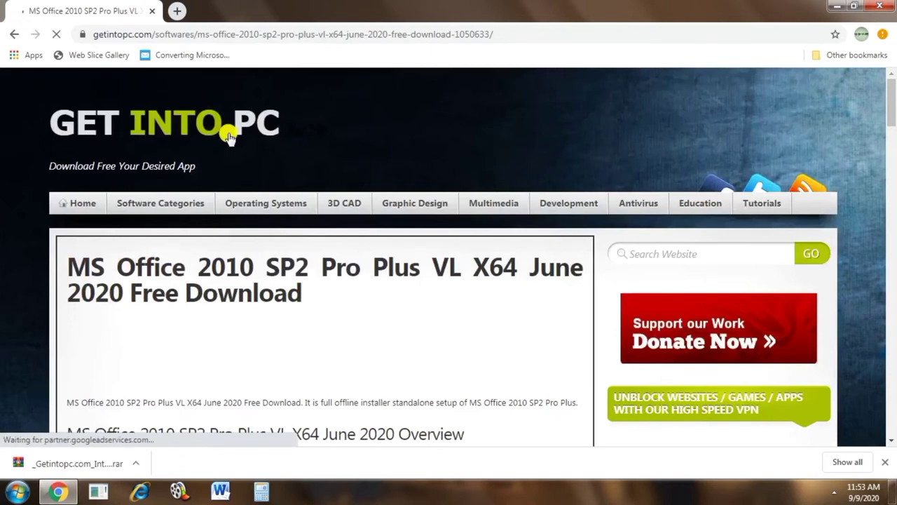
- Review the MS Office 2010 page's features, technical setup details, system requirements, download option and archive password
scroll(391, 330, down, 4)
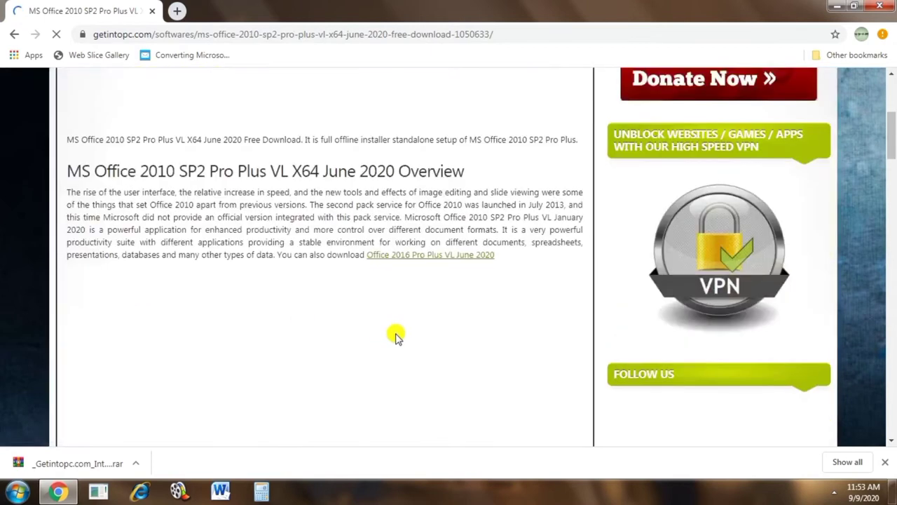
scroll(396, 336, down, 4)
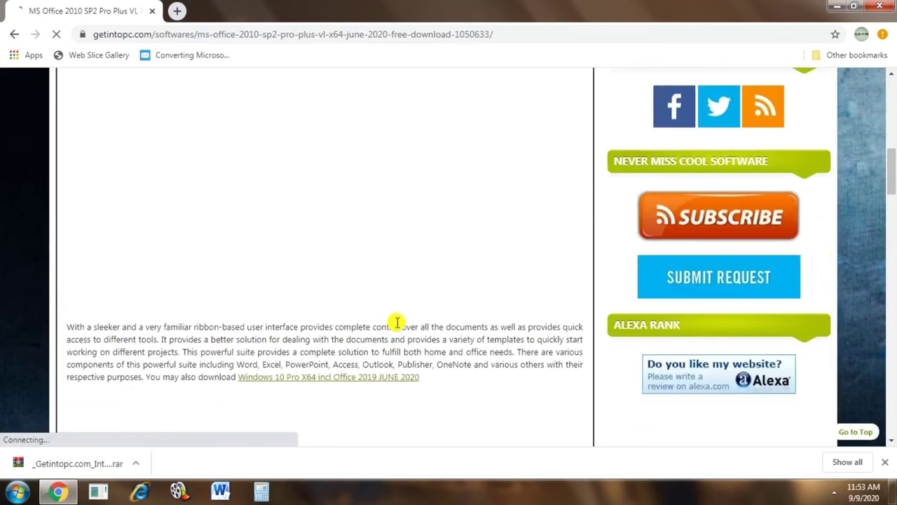
scroll(396, 320, down, 4)
scroll(398, 318, down, 3)
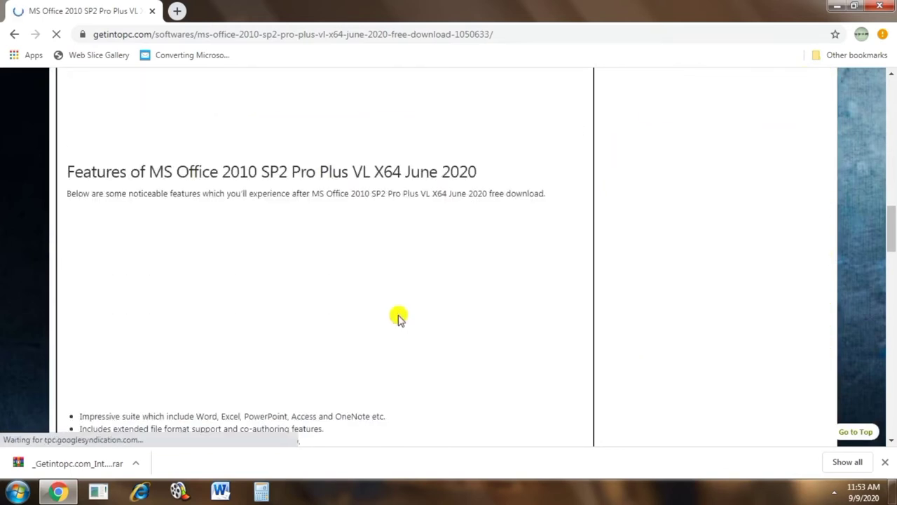
scroll(398, 317, down, 1)
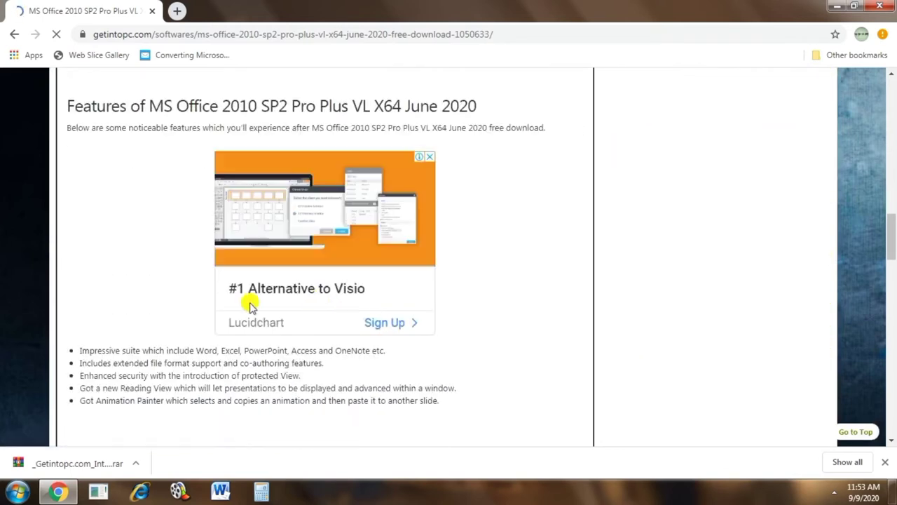
scroll(251, 306, down, 3)
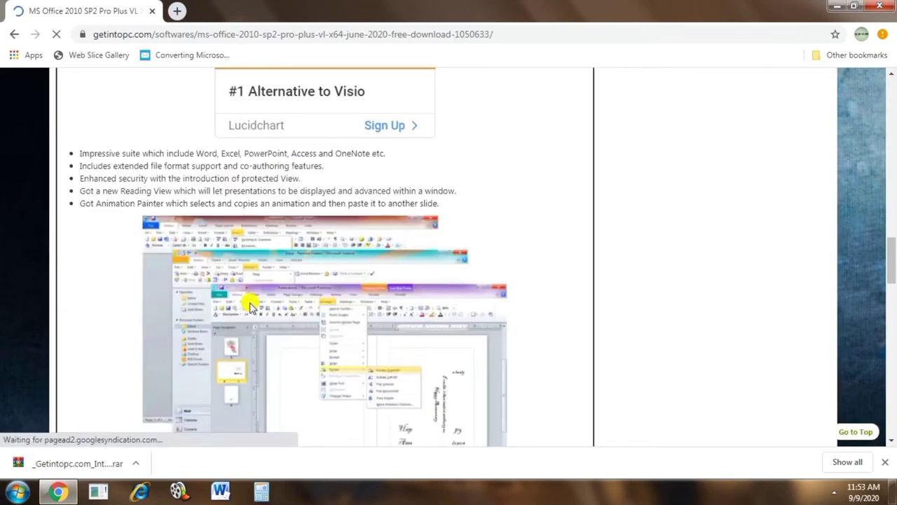
scroll(250, 307, down, 5)
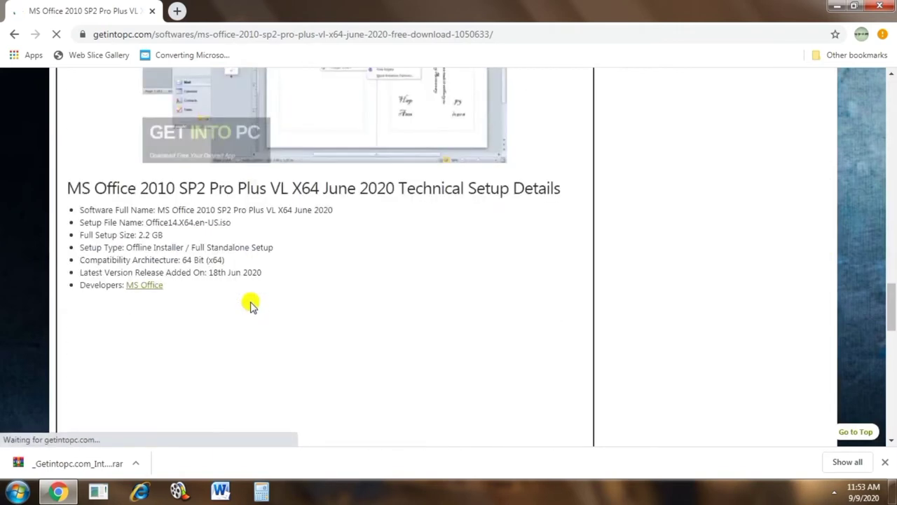
scroll(251, 306, down, 3)
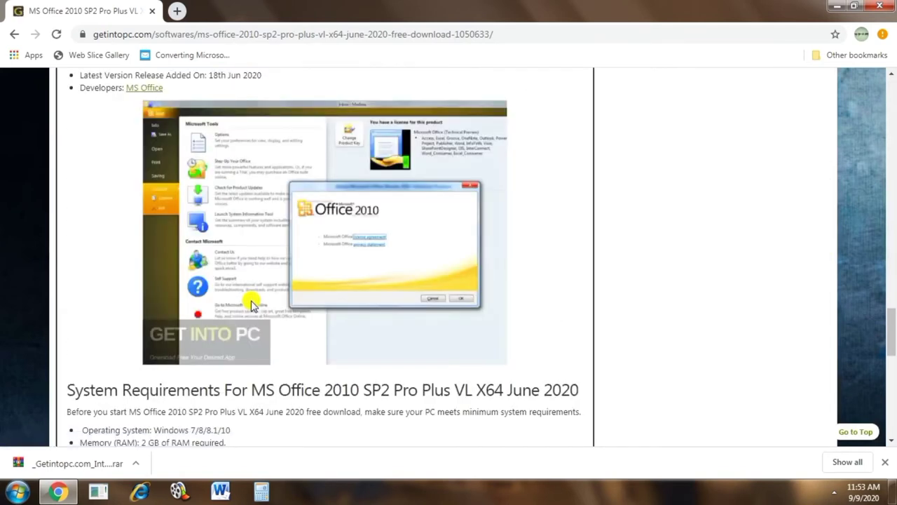
scroll(251, 306, down, 2)
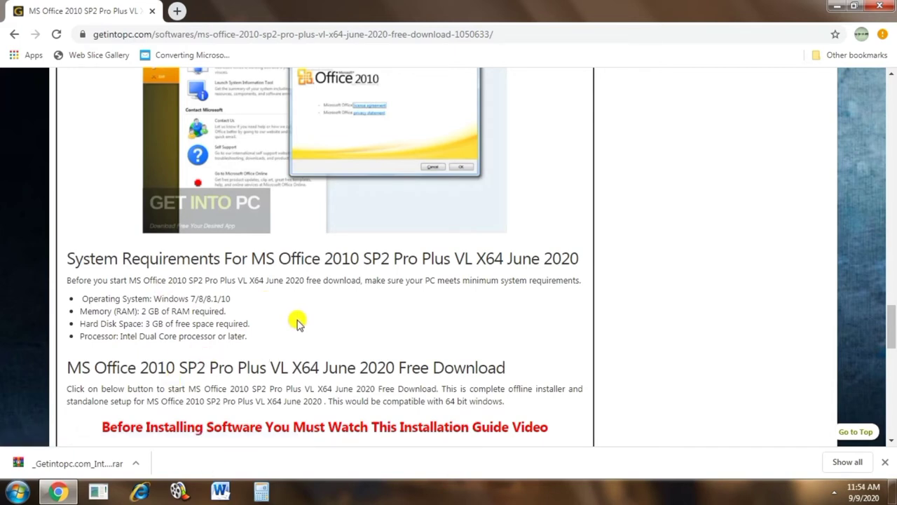
scroll(298, 321, down, 6)
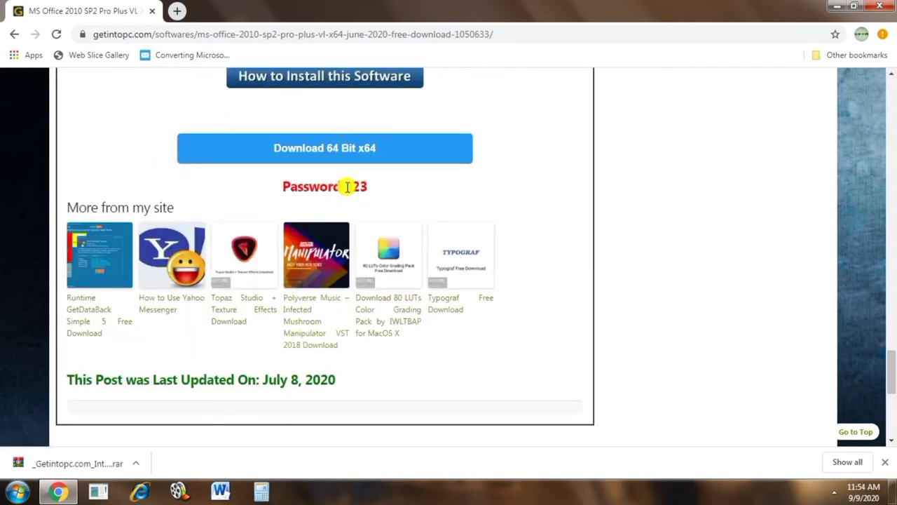
drag(355, 186, 372, 184)
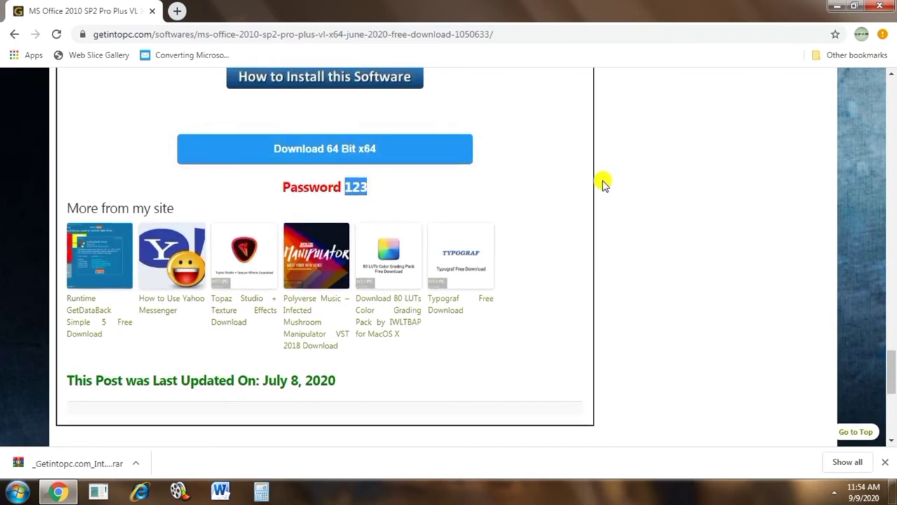
scroll(599, 184, up, 5)
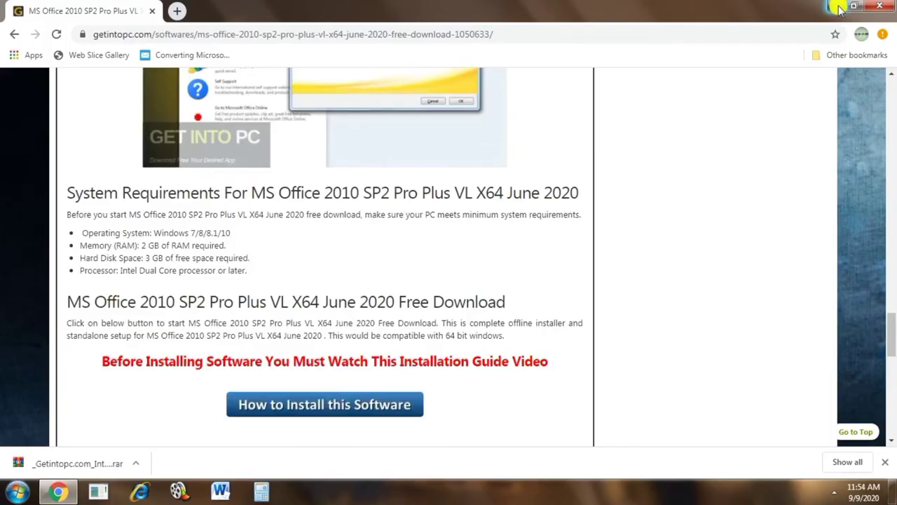
- Check the computer's Windows edition, memory and system type in its system properties, and minimize the window
click(839, 8)
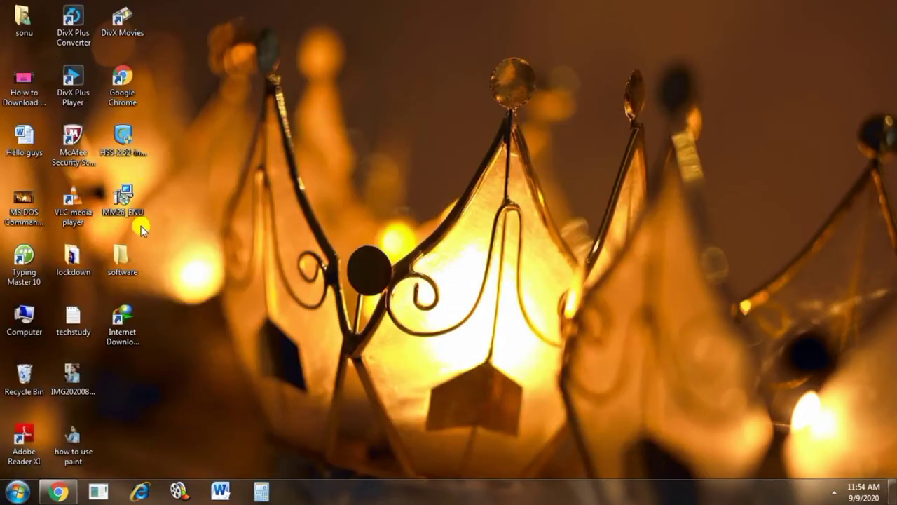
right_click(20, 330)
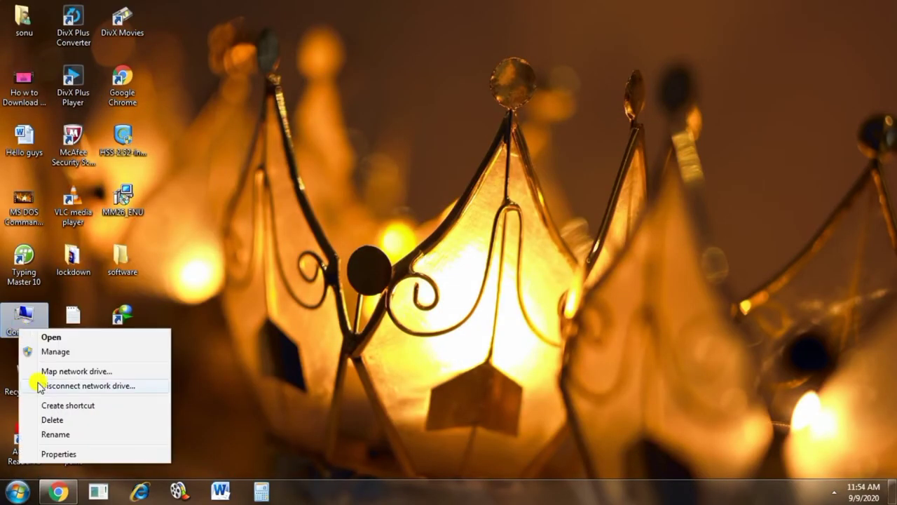
click(64, 453)
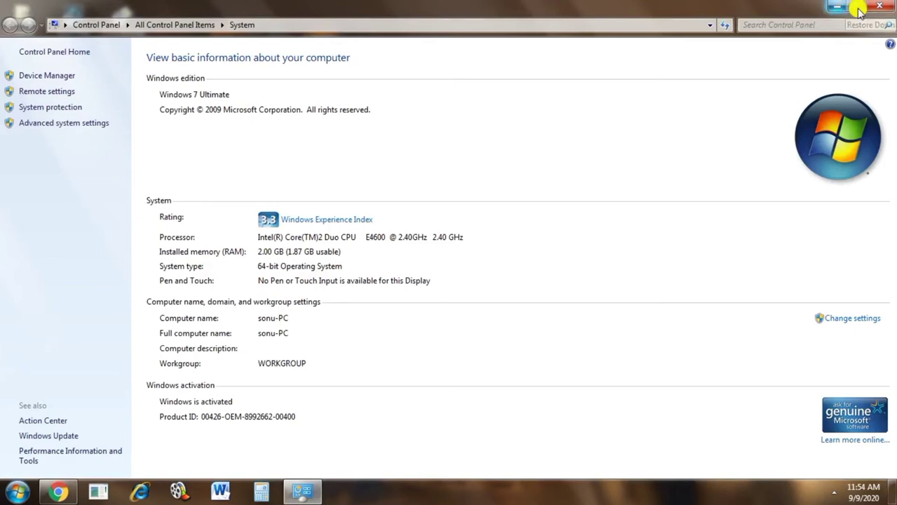
click(836, 6)
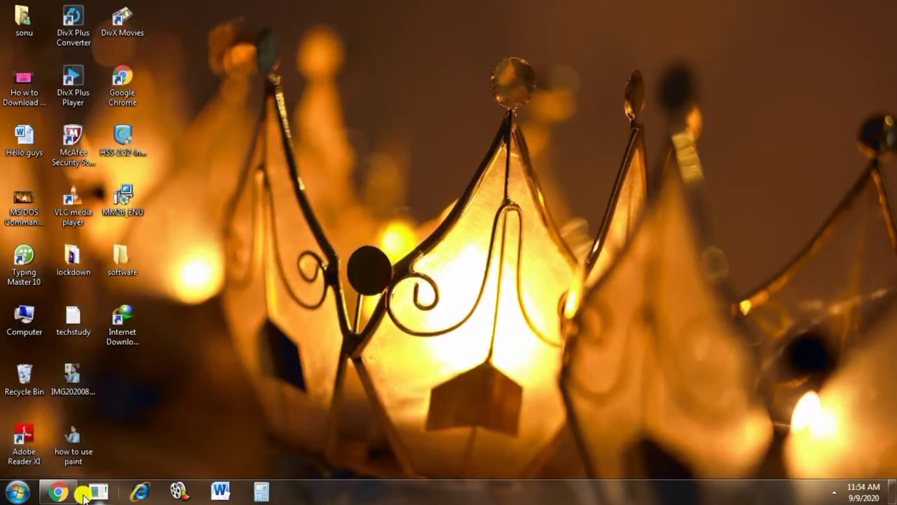
- Return to Chrome and download the 64-bit Office 2010 setup through Internet Download Manager, dismissing its automatic link capture tip
click(139, 421)
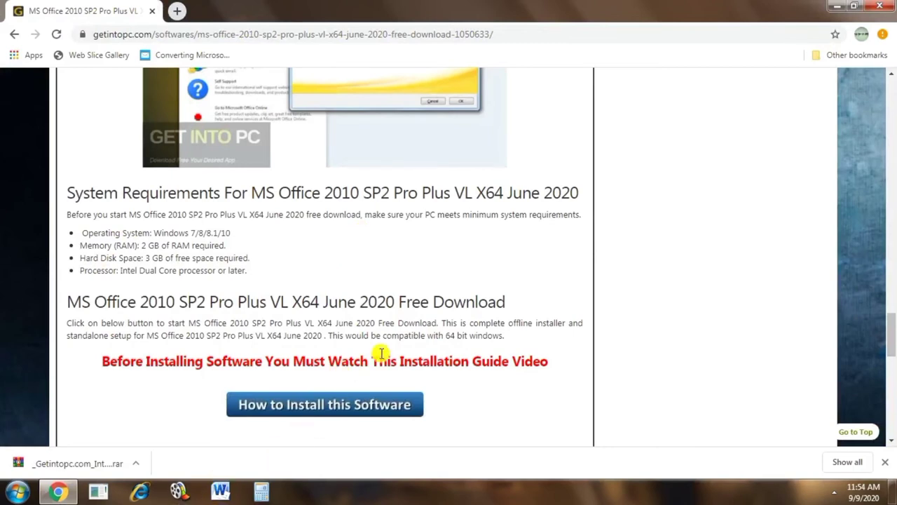
scroll(378, 345, down, 2)
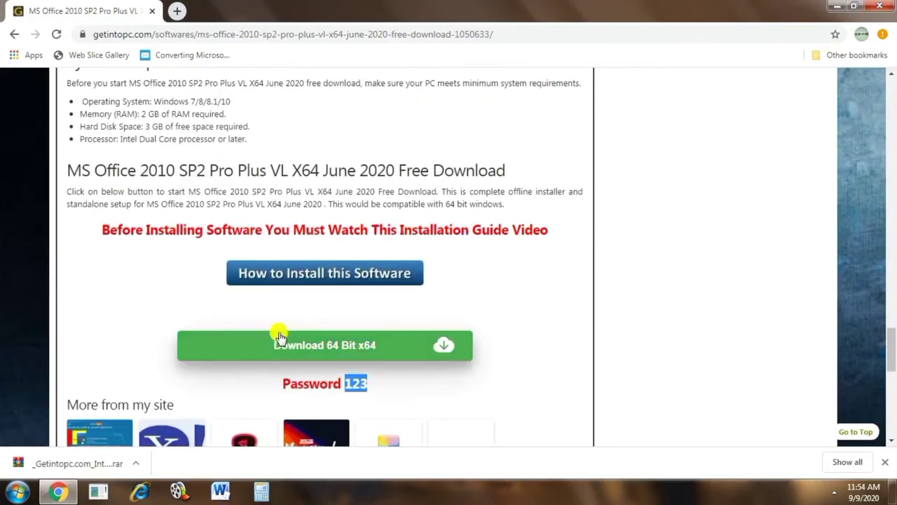
scroll(374, 345, down, 3)
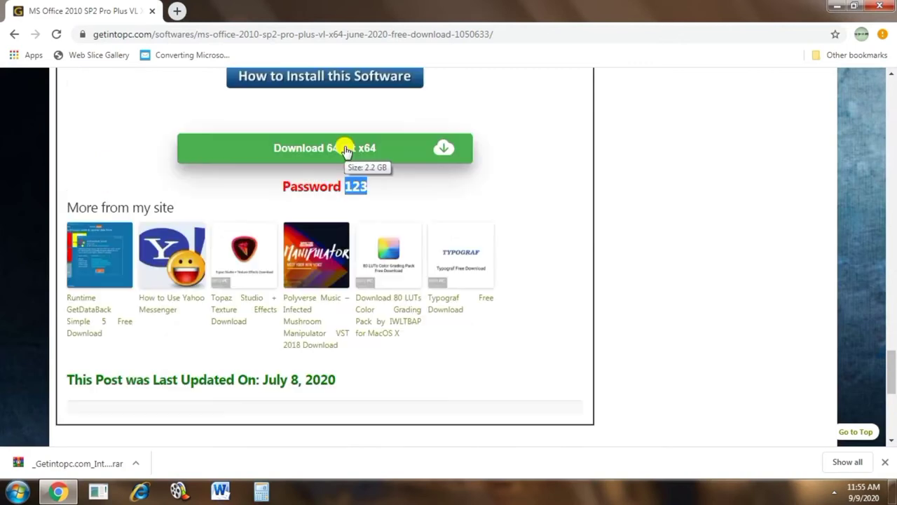
click(344, 148)
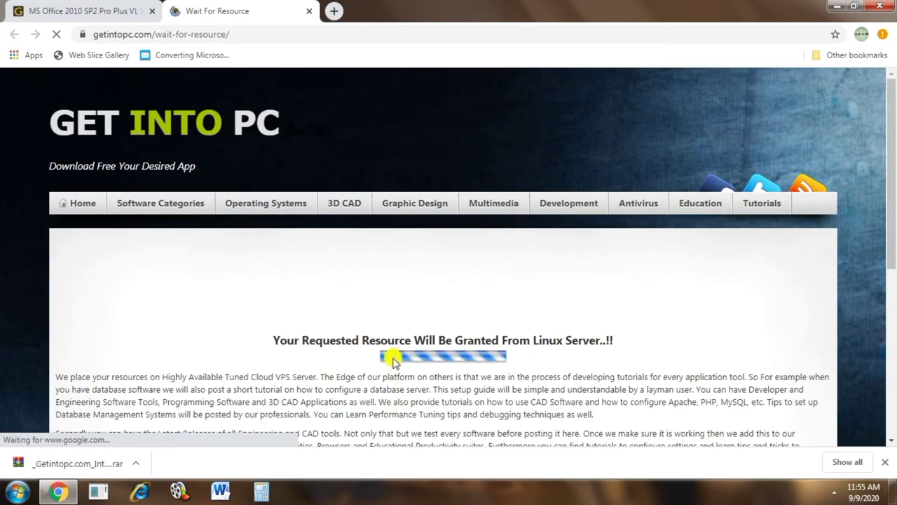
scroll(436, 392, down, 3)
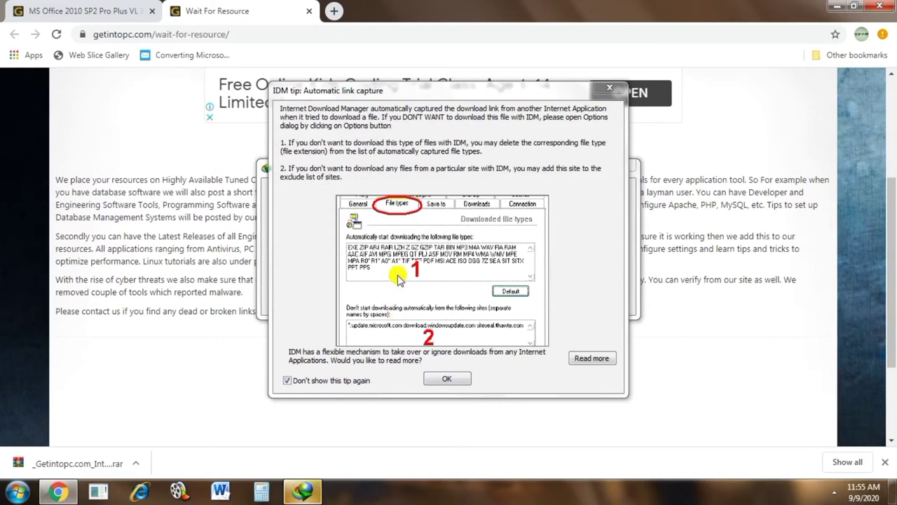
click(443, 378)
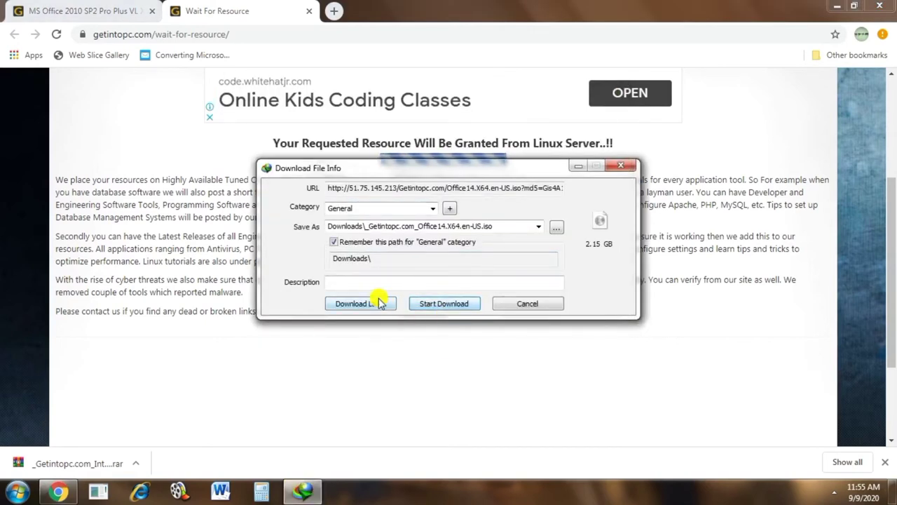
click(439, 309)
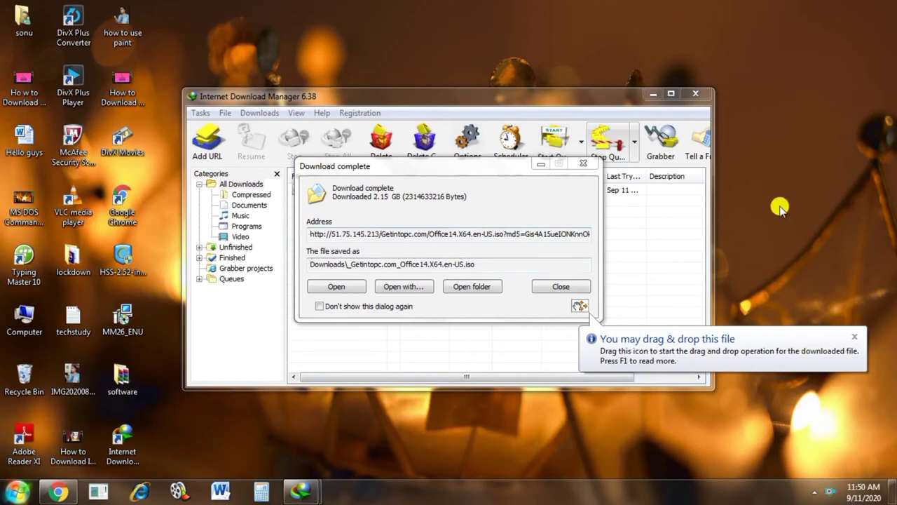
- Open the folder containing the completed Office 2010 download and reposition its window on the desktop
click(854, 341)
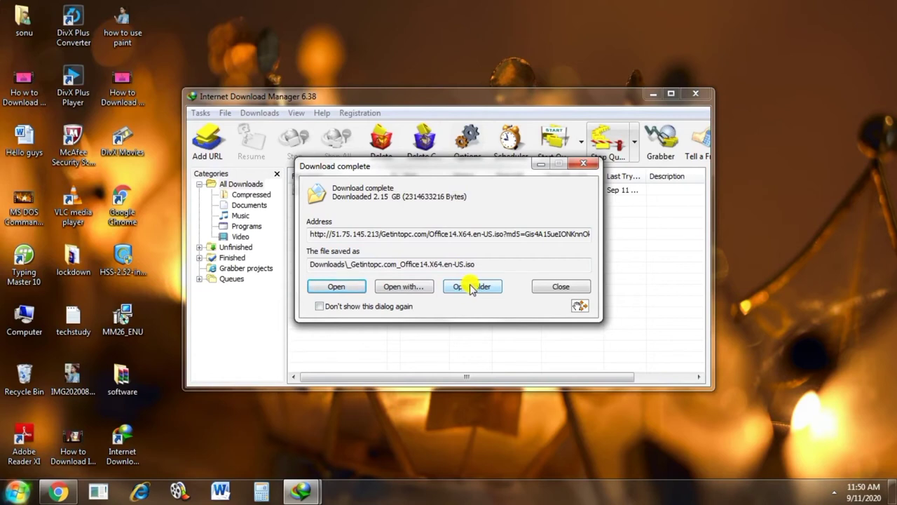
click(472, 288)
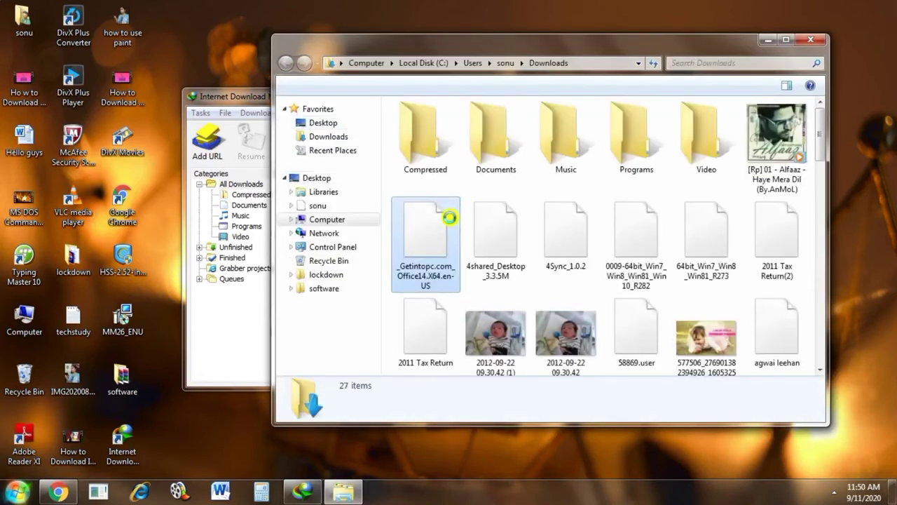
drag(710, 44, 579, 53)
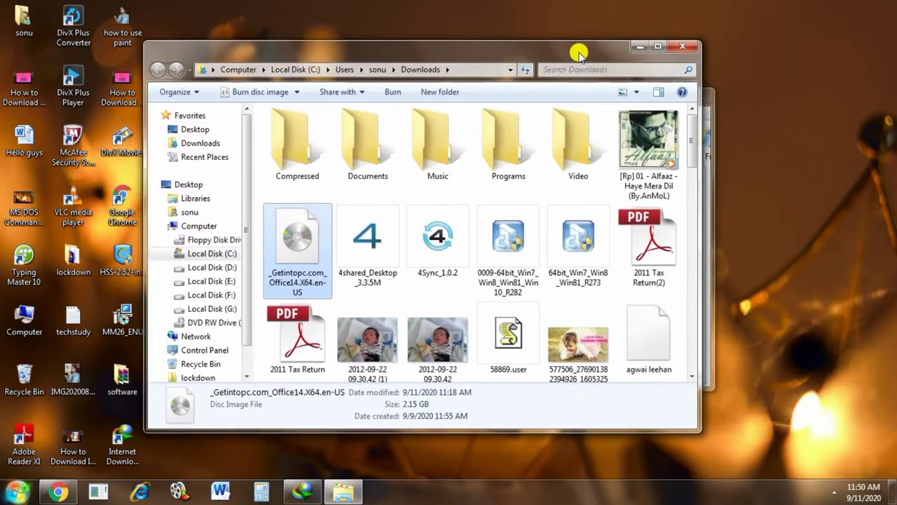
- Copy the _Getintopc.com_Office14.X64.en-US disc image from Downloads into the desktop's software folder
right_click(305, 239)
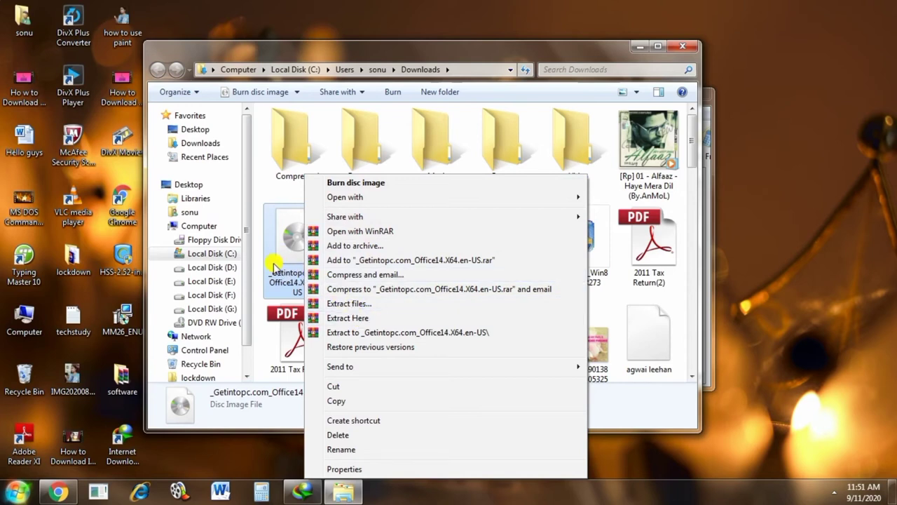
click(332, 401)
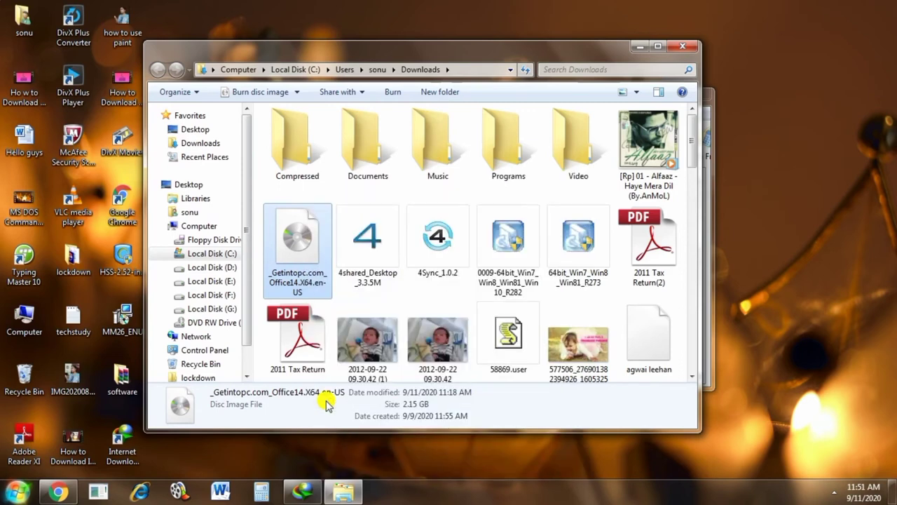
click(676, 49)
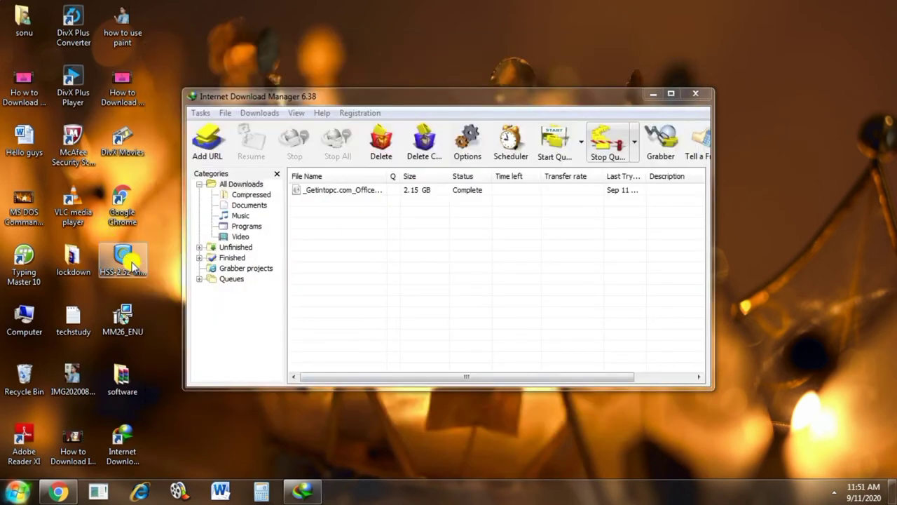
double_click(122, 380)
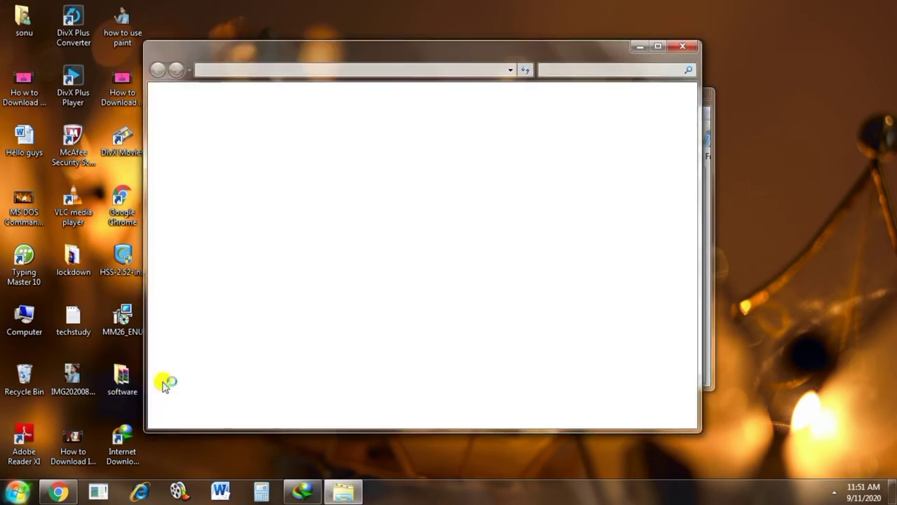
right_click(342, 232)
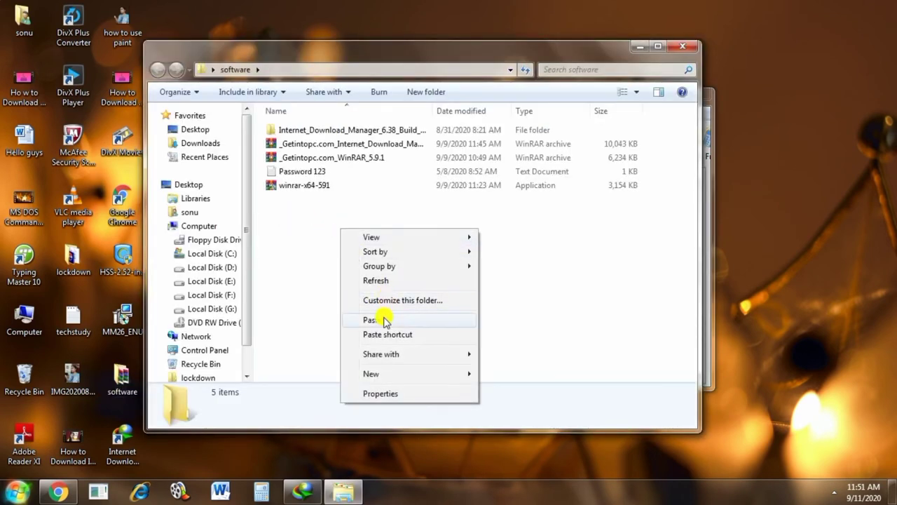
click(379, 317)
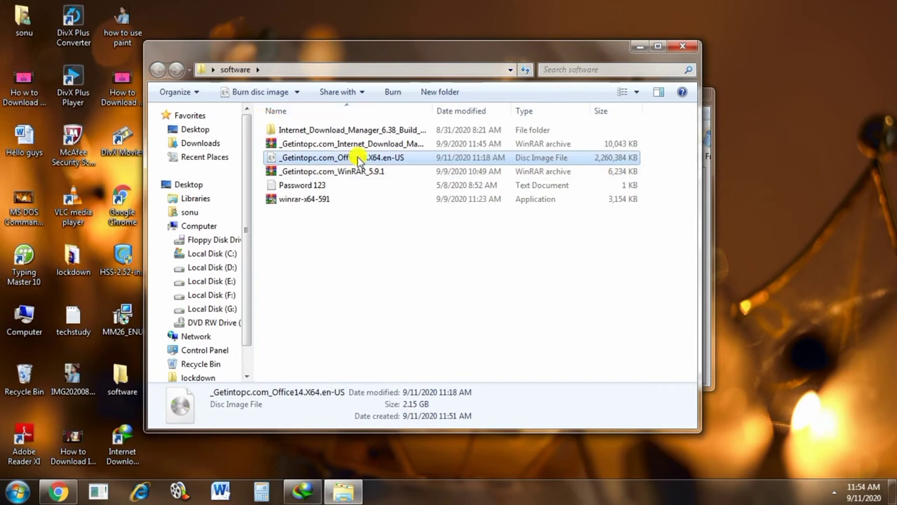
- Extract the _Getintopc.com_Office14.X64.en-US disc image directly into the software folder with WinRAR
click(305, 160)
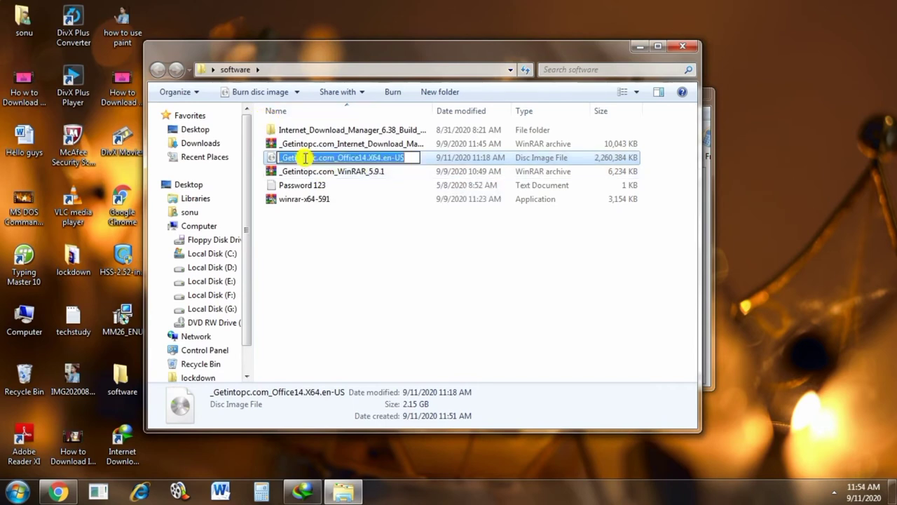
click(411, 234)
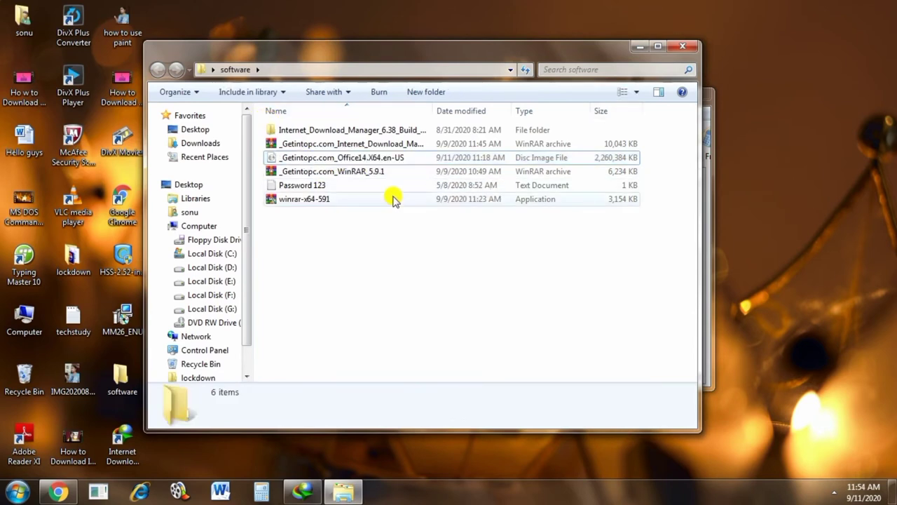
click(371, 160)
right_click(372, 160)
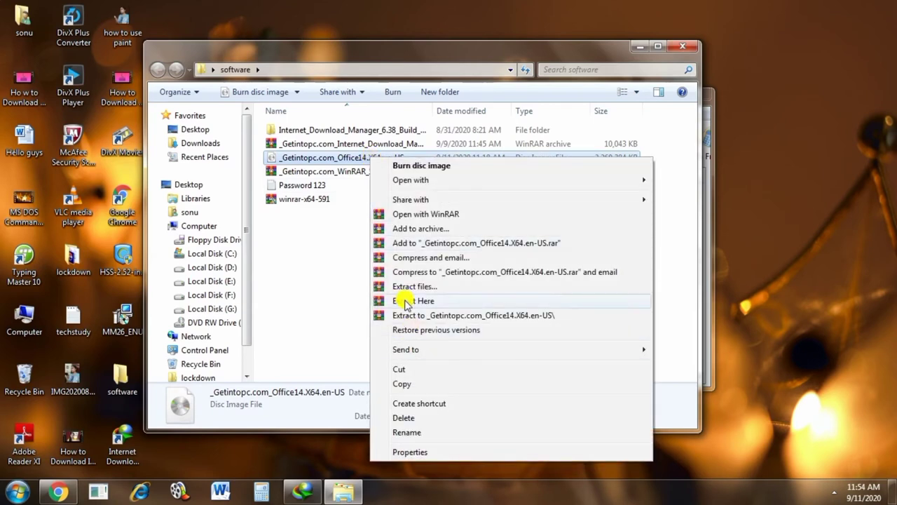
click(444, 306)
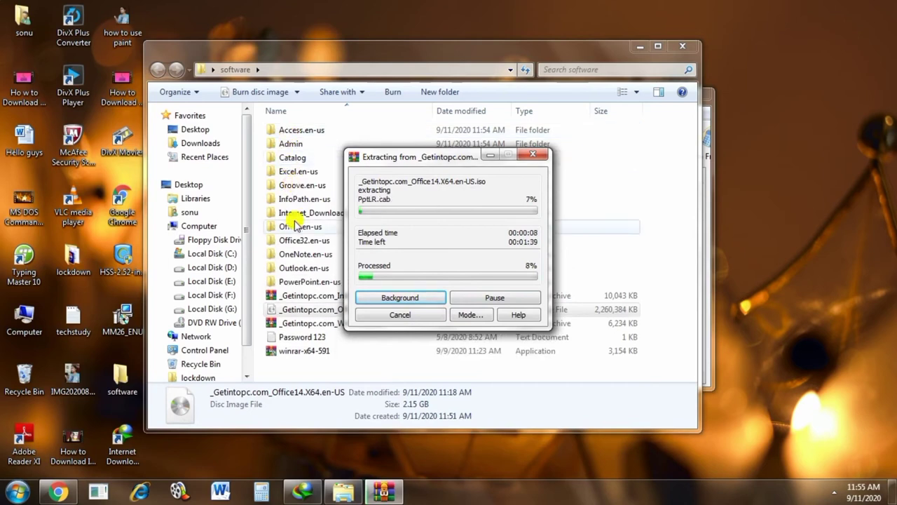
click(375, 297)
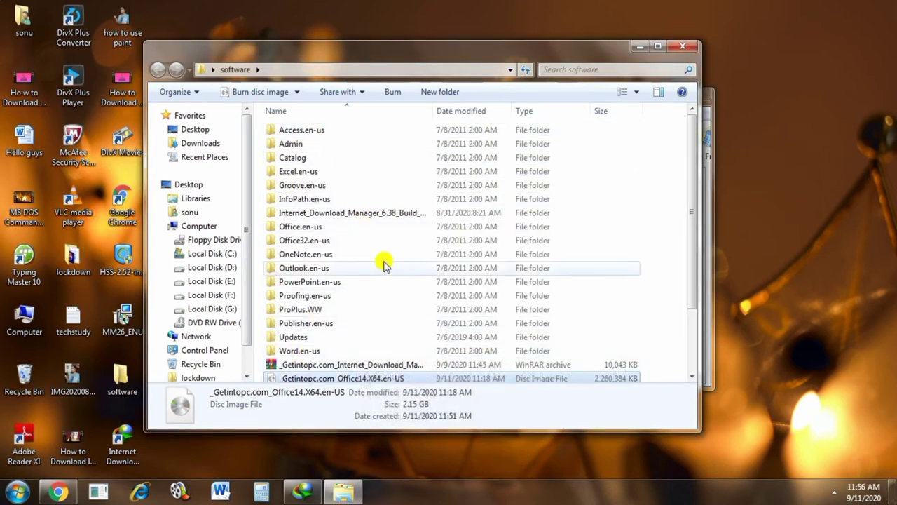
- Try to run the extracted Office setup application as administrator, and dismiss the setup error
scroll(396, 273, down, 2)
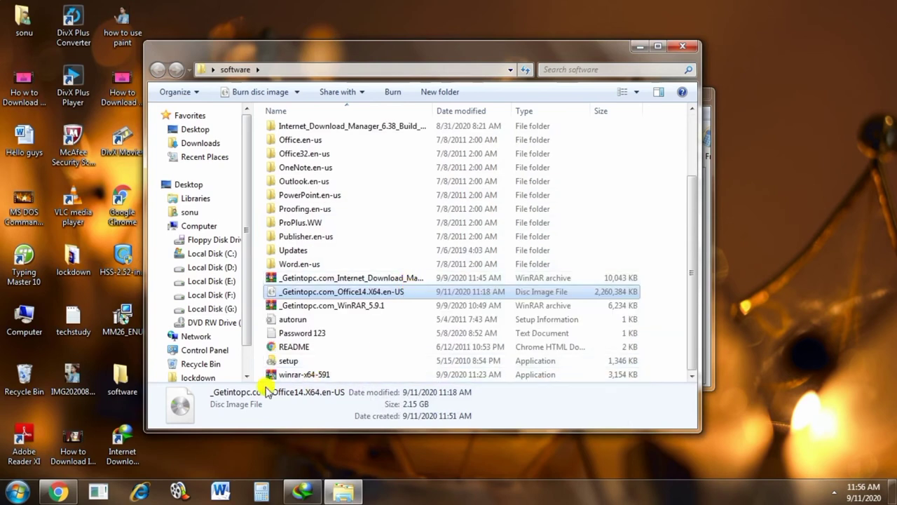
click(299, 364)
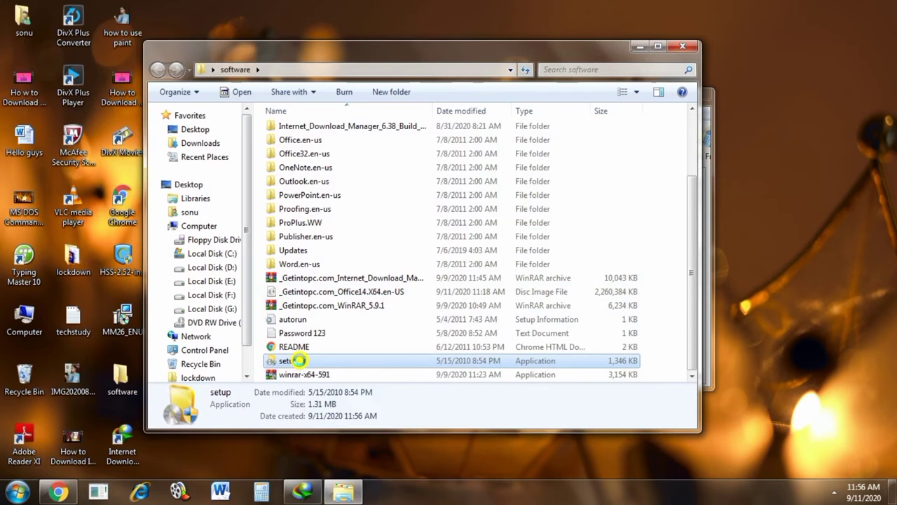
right_click(299, 360)
click(343, 109)
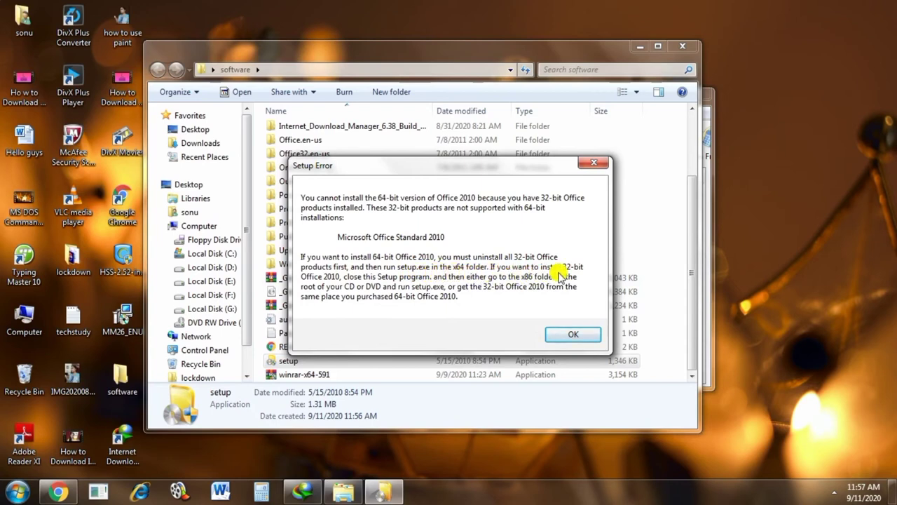
key(Return)
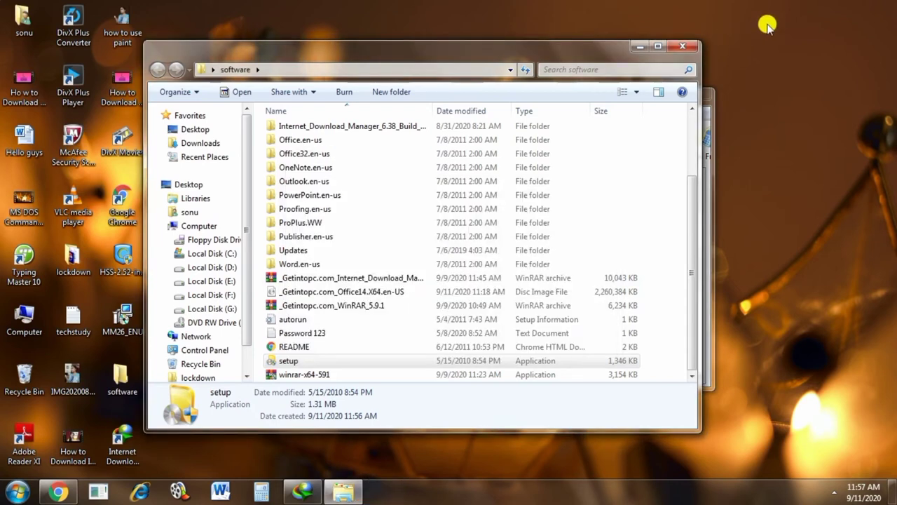
- Open Programs and Features in the Control Panel
click(12, 491)
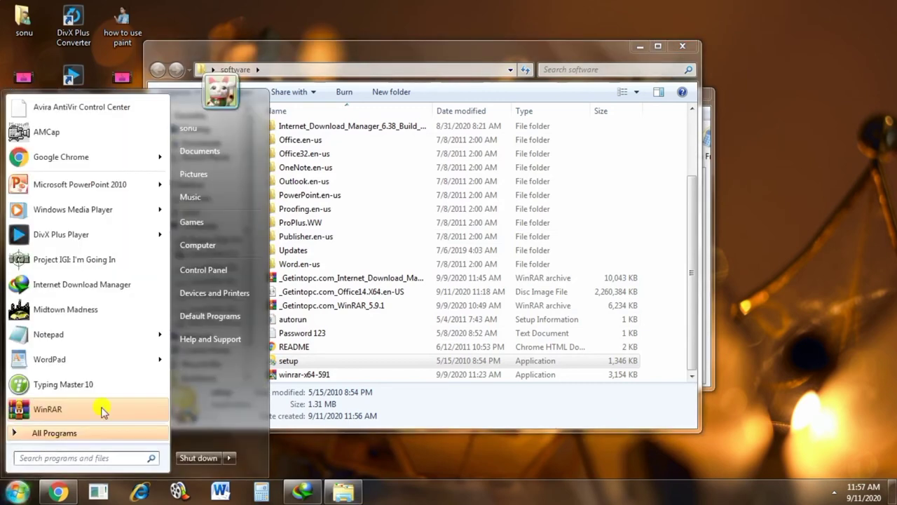
click(216, 270)
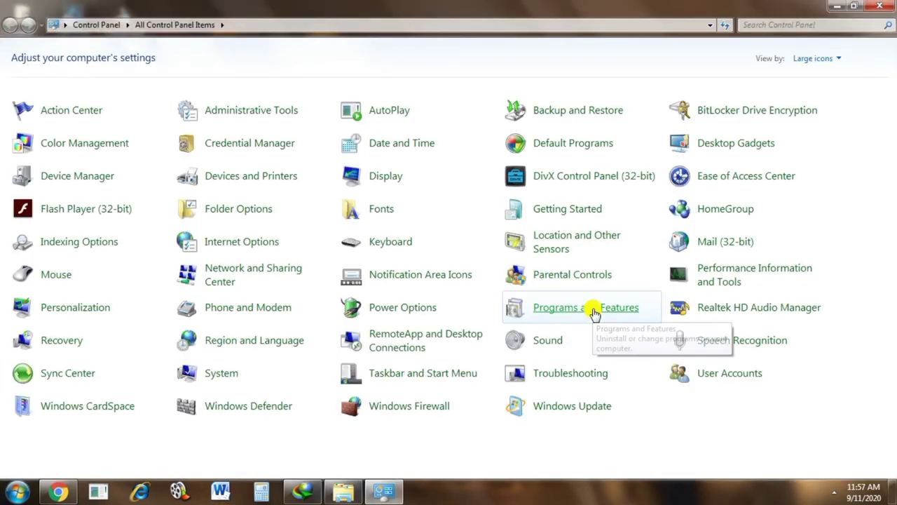
click(593, 311)
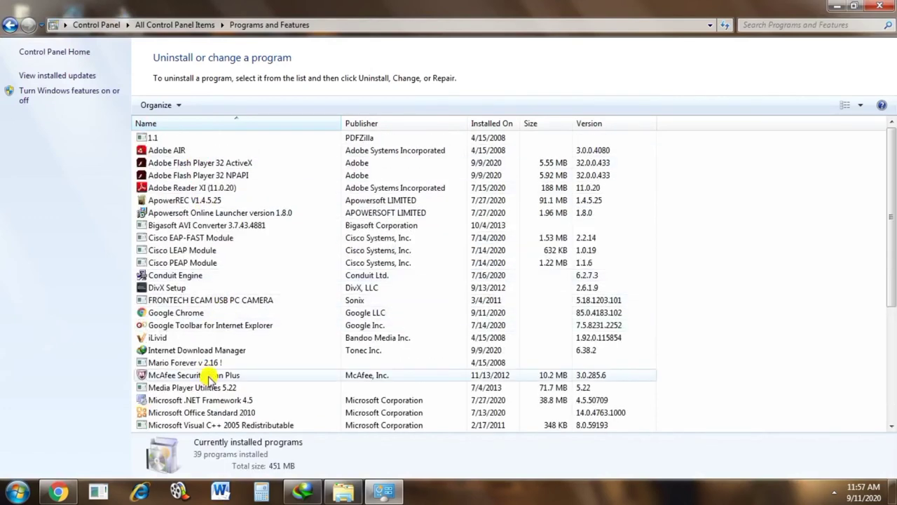
- Uninstall Microsoft Office Standard 2010, decline the immediate reboot, and close Programs and Features
scroll(224, 343, down, 3)
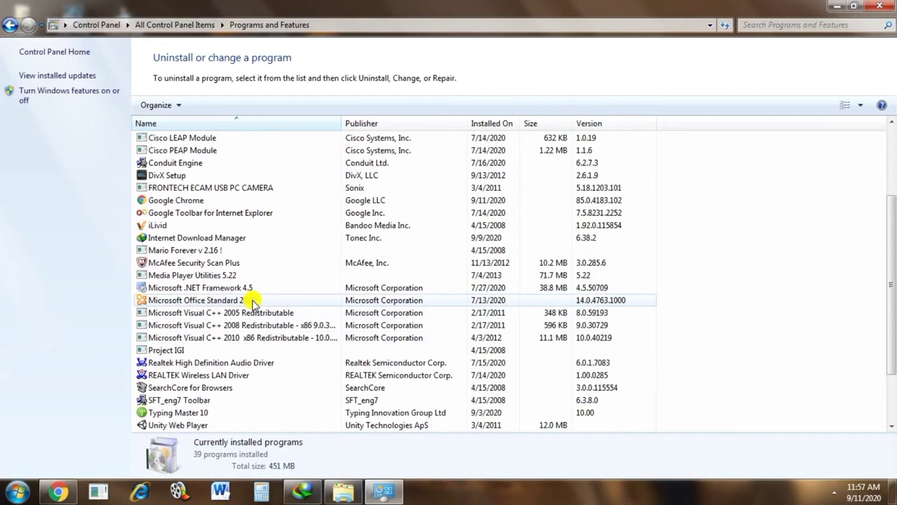
right_click(235, 303)
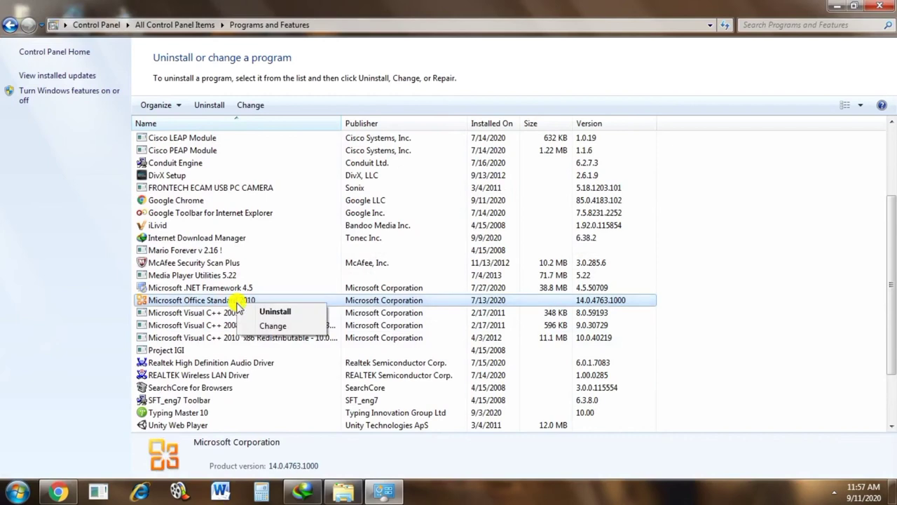
click(268, 312)
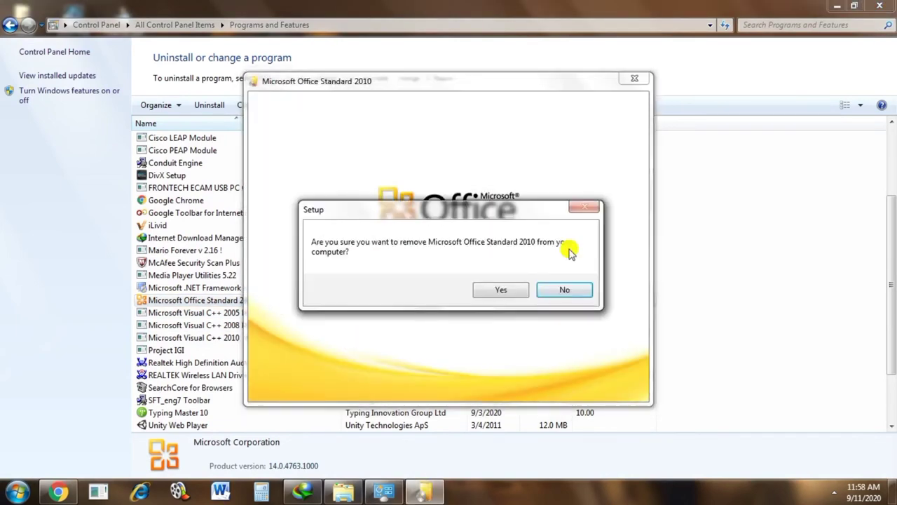
click(496, 289)
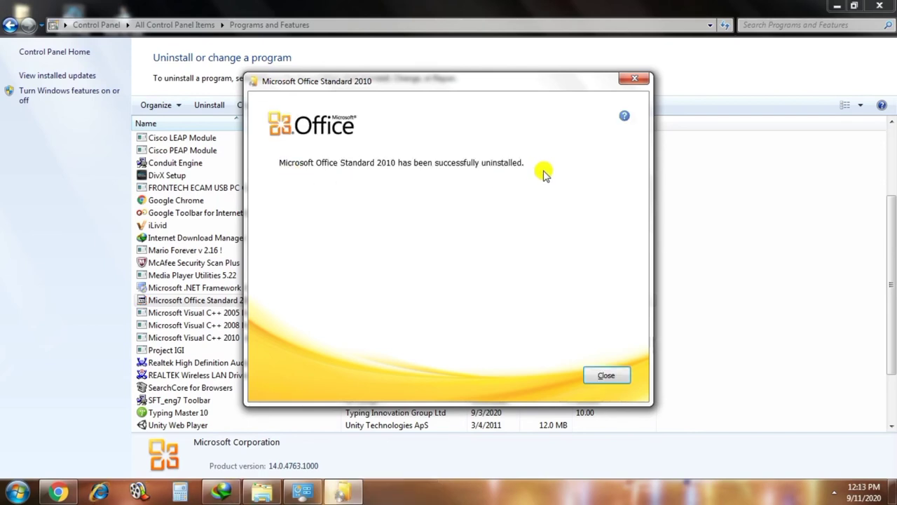
click(606, 376)
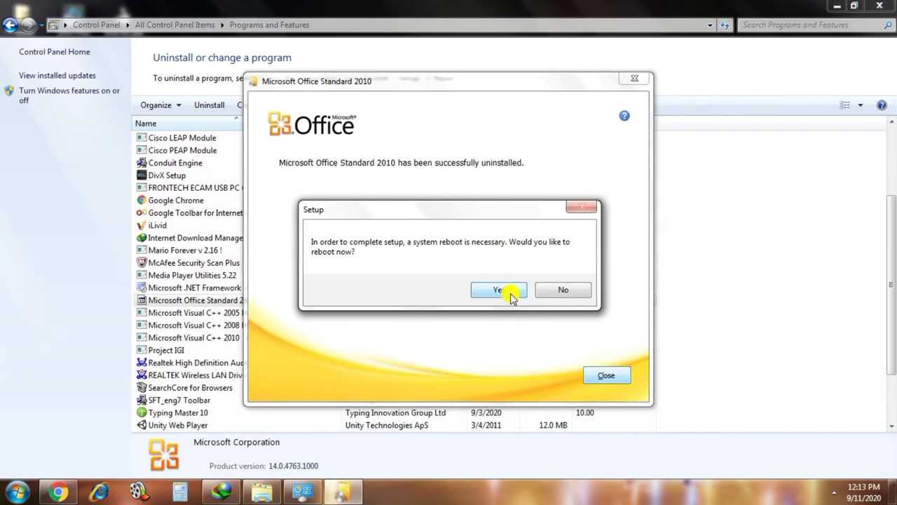
click(564, 289)
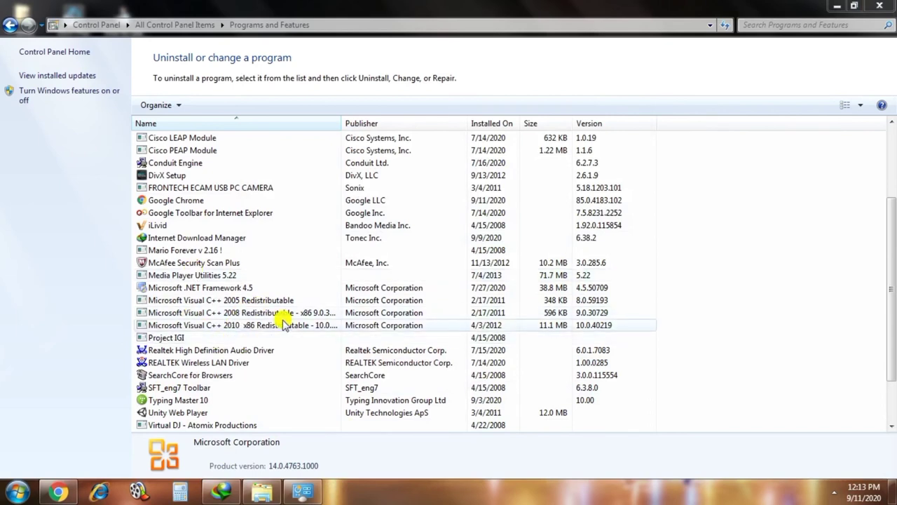
click(880, 5)
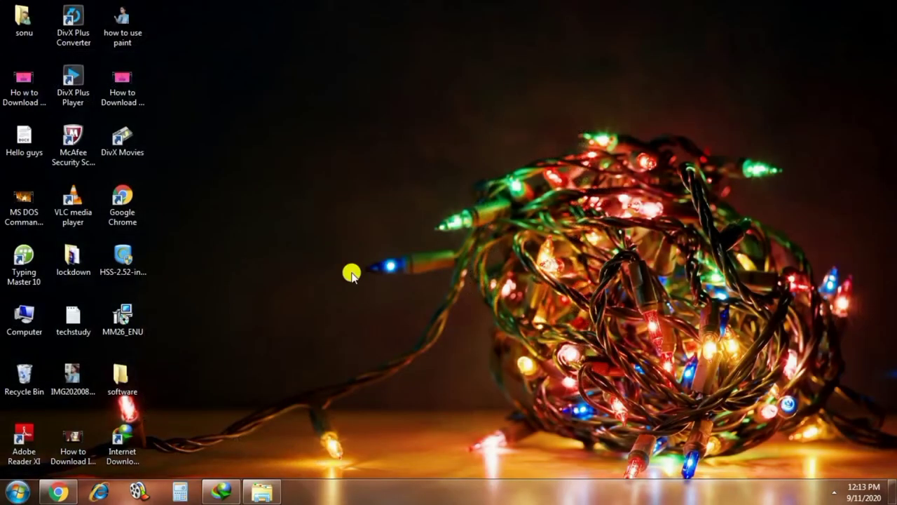
- Return to the software folder and run the extracted Office setup application as administrator
click(262, 492)
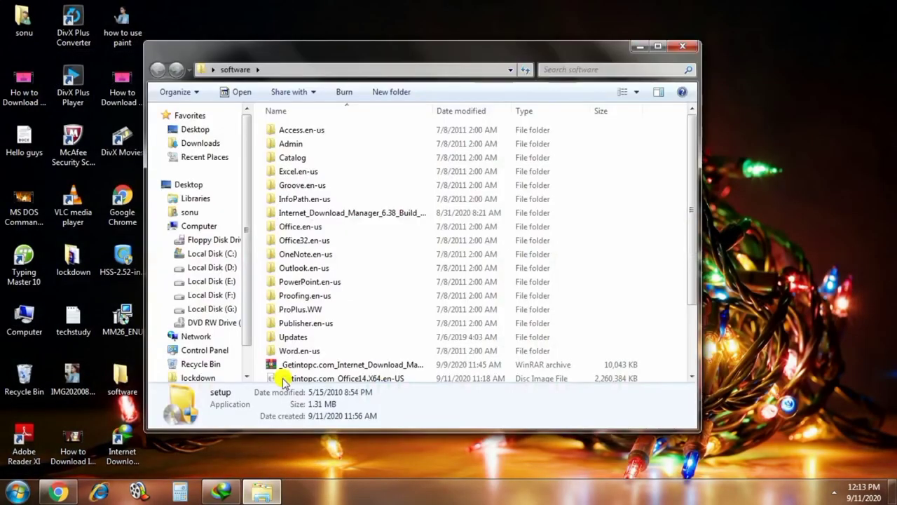
click(312, 273)
scroll(312, 273, down, 2)
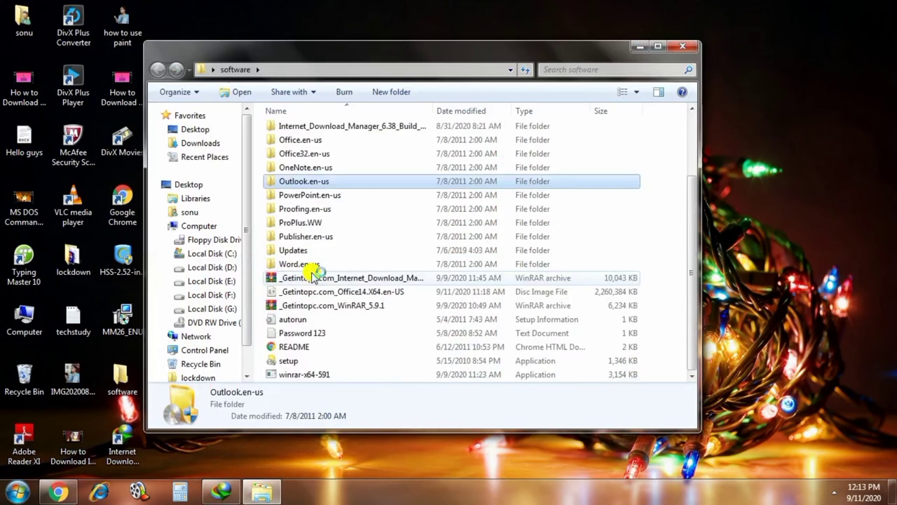
click(290, 362)
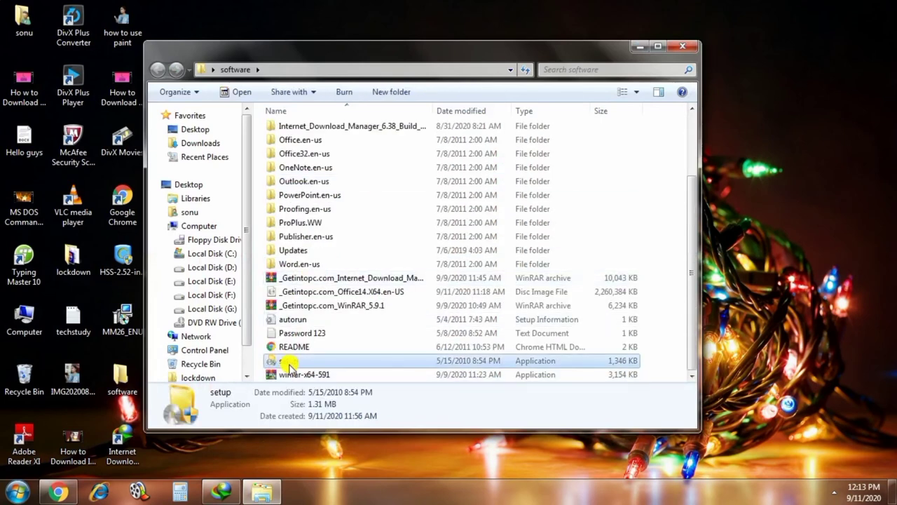
right_click(290, 360)
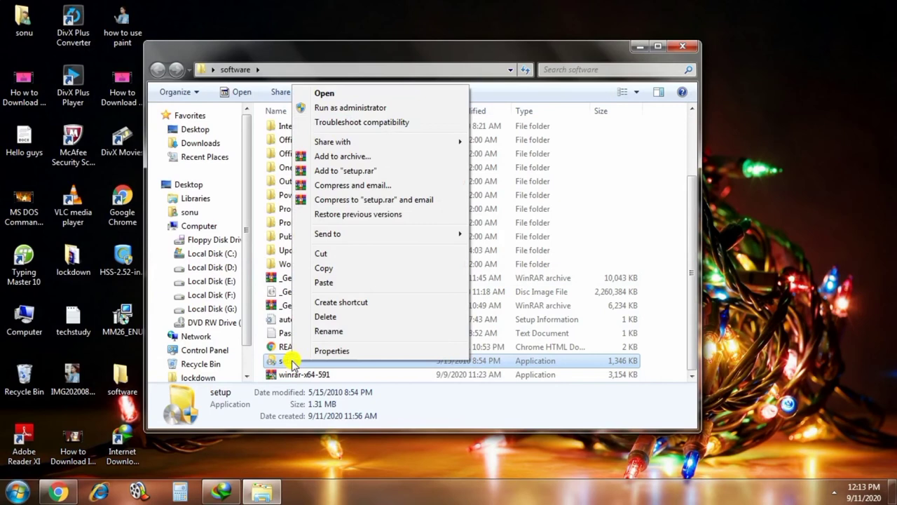
click(327, 113)
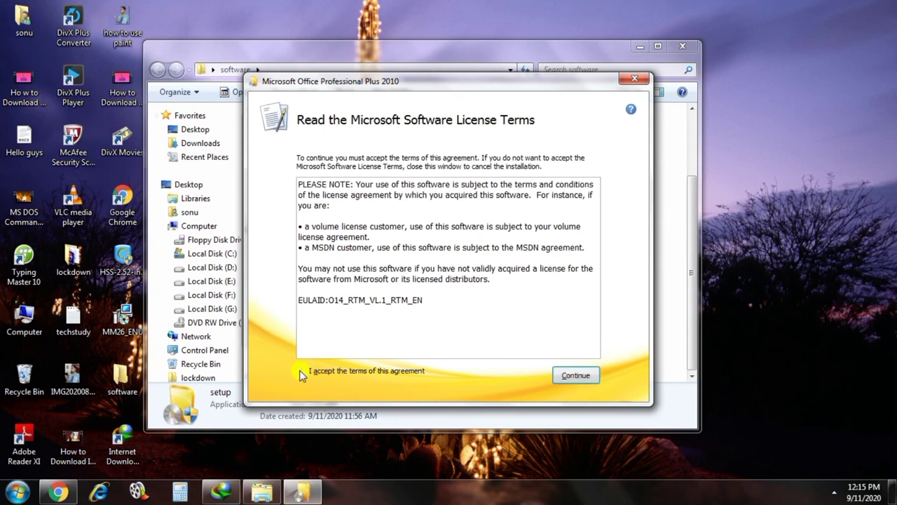
- Accept the license terms, install Microsoft Office Professional Plus 2010 with the default installation, and close the finished installer
click(301, 371)
click(573, 377)
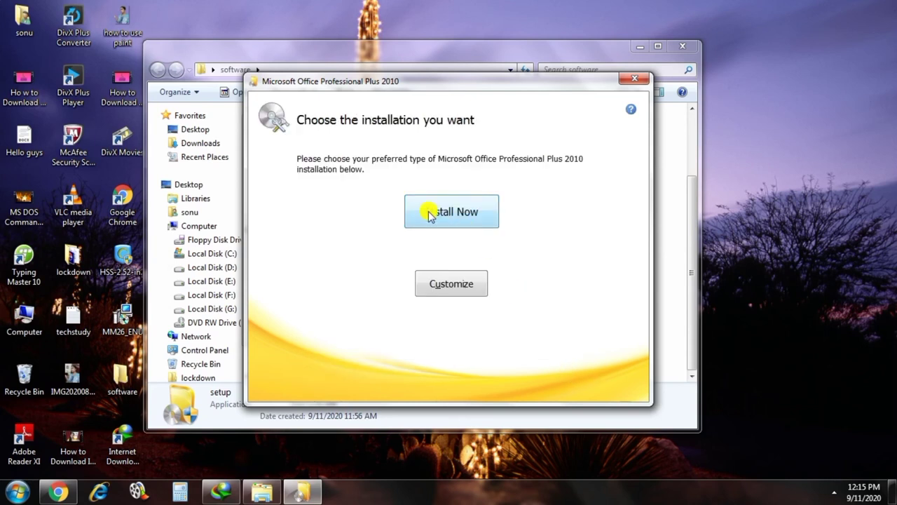
click(431, 216)
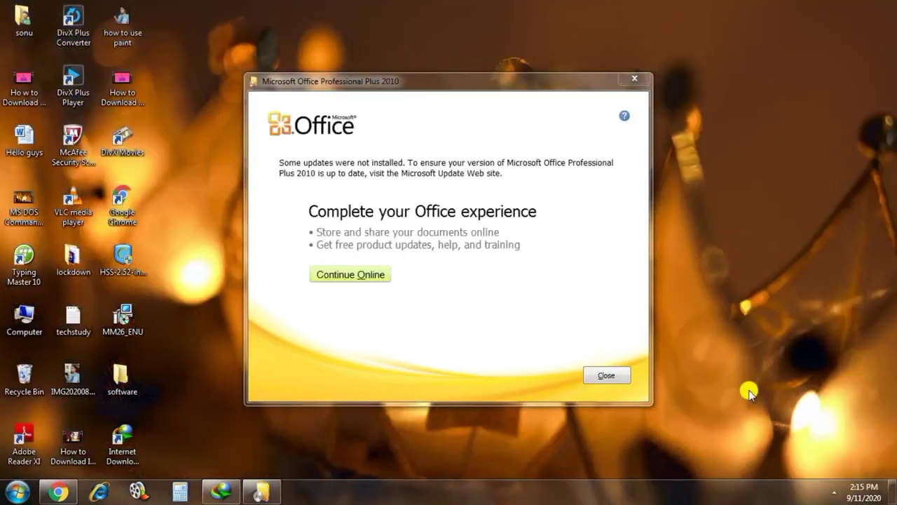
click(437, 246)
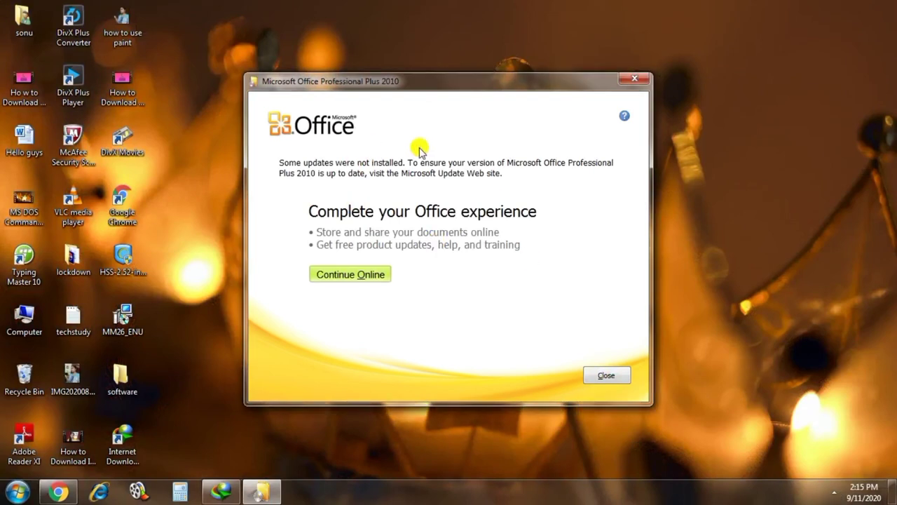
click(602, 375)
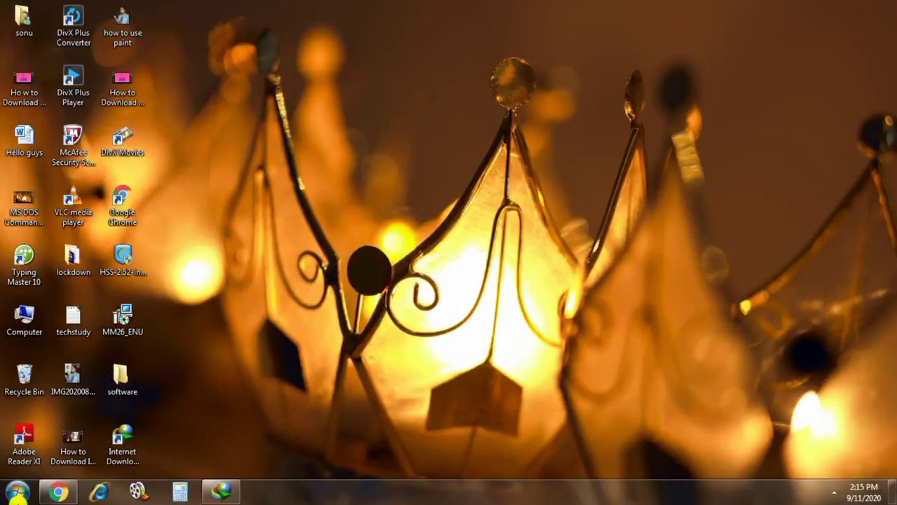
- Look through the installed Microsoft Office programs and Office 2010 Tools, and open Microsoft Word 2010 and close it
click(18, 492)
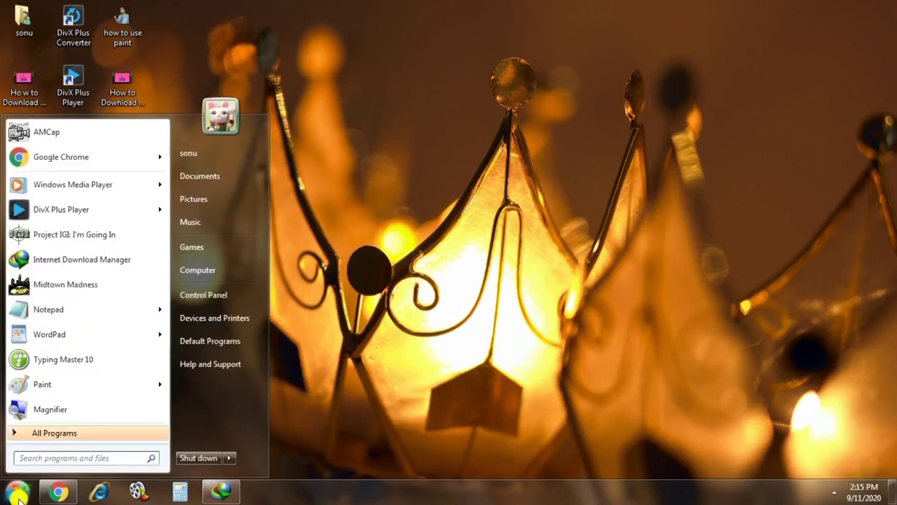
click(65, 433)
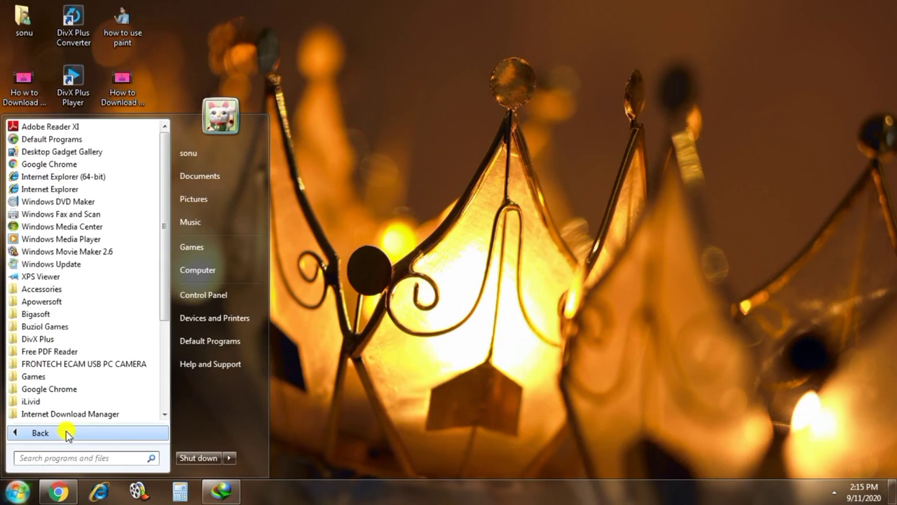
scroll(77, 393, down, 3)
click(101, 350)
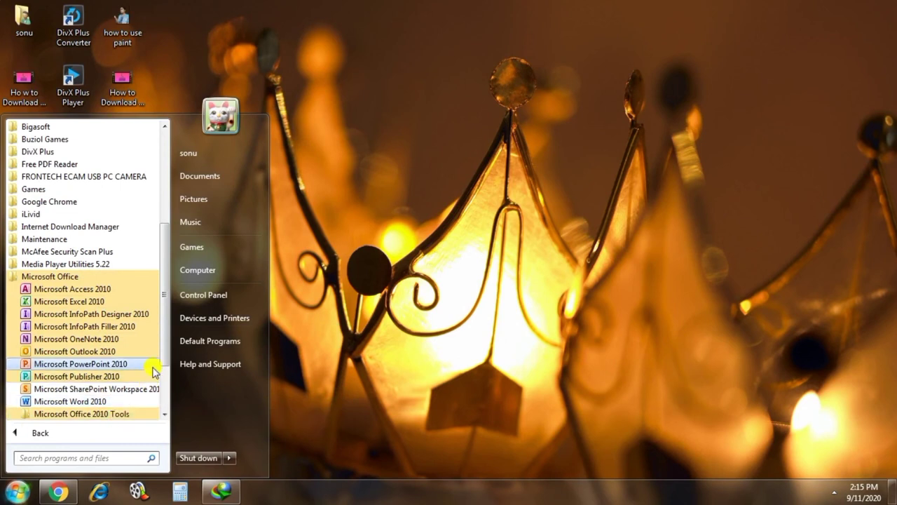
drag(165, 359, 168, 394)
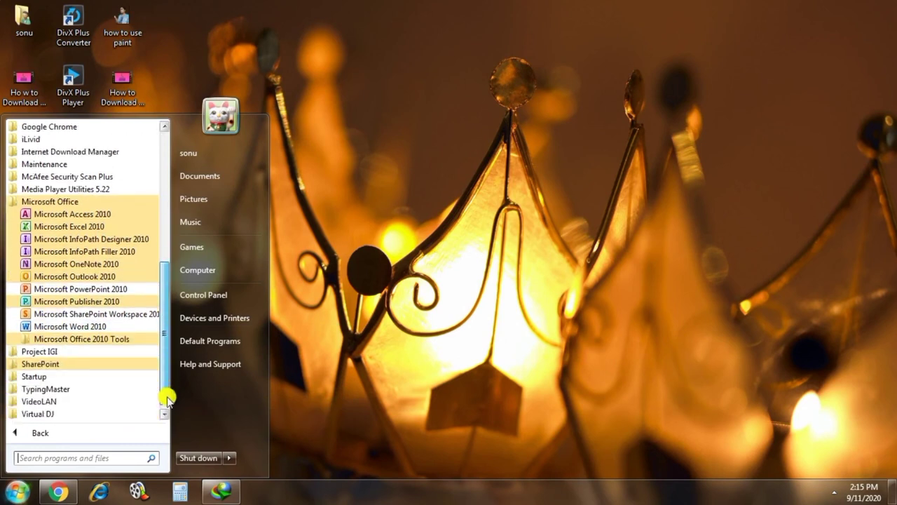
click(96, 339)
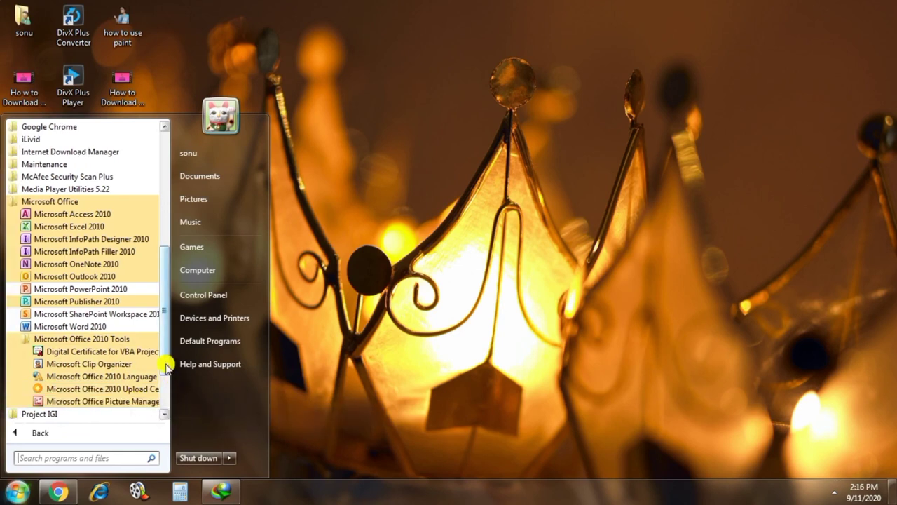
drag(167, 365, 173, 336)
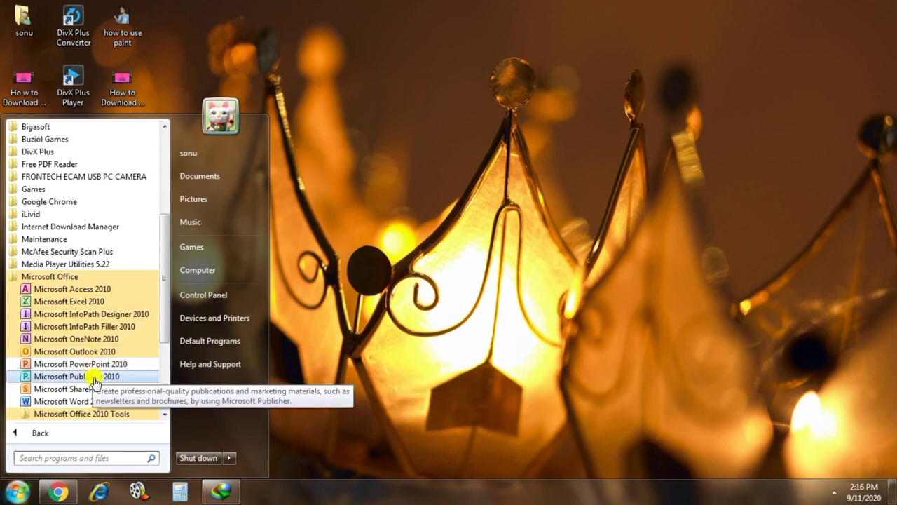
click(100, 403)
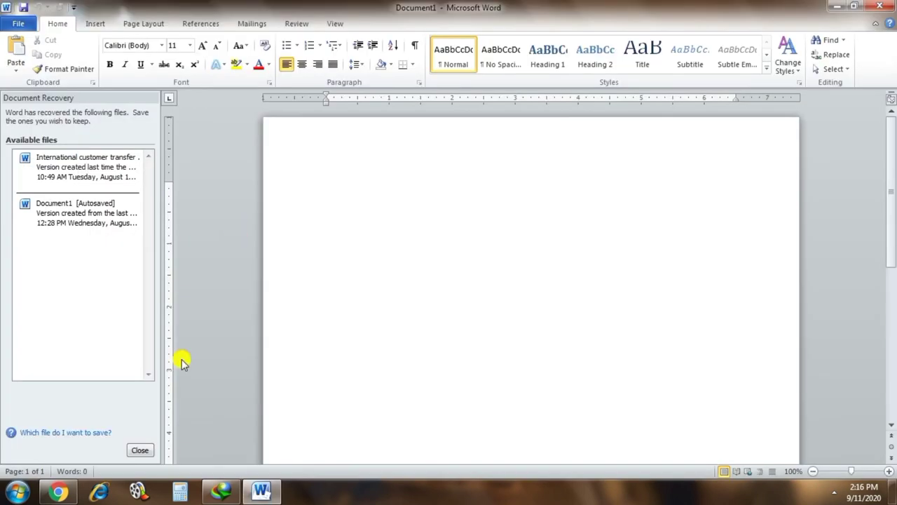
click(888, 6)
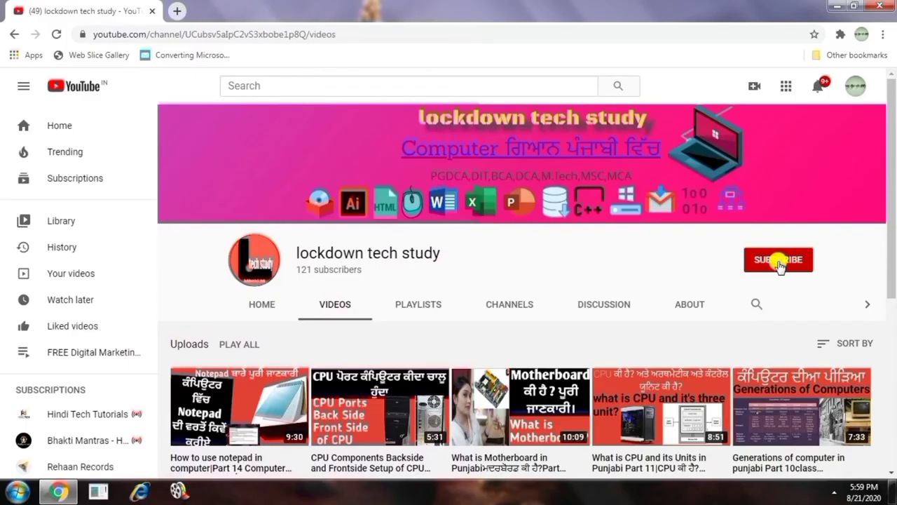
- In Chrome, subscribe to the lockdown tech study YouTube channel and set its notifications to All
click(778, 260)
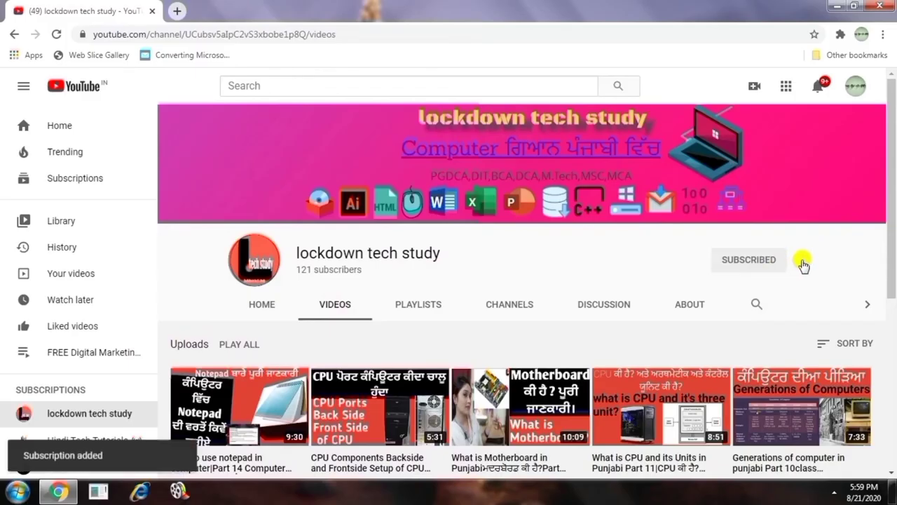
click(802, 261)
click(761, 297)
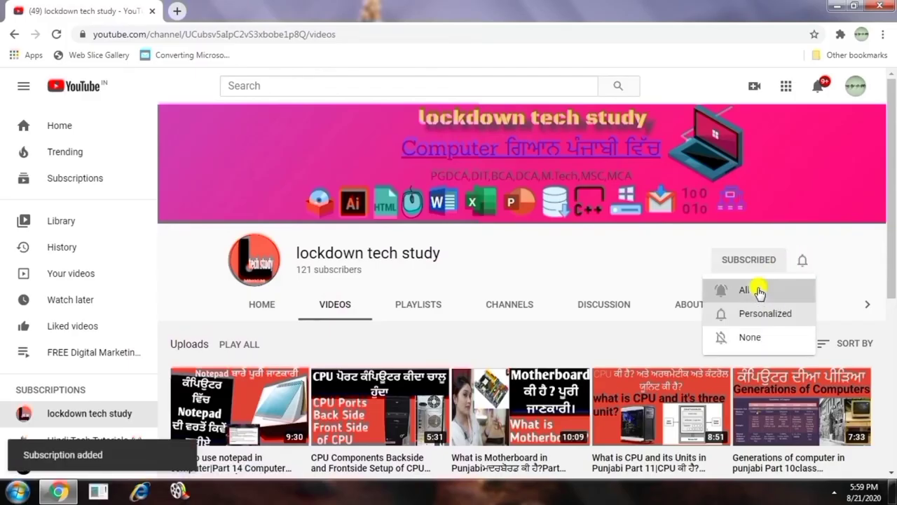